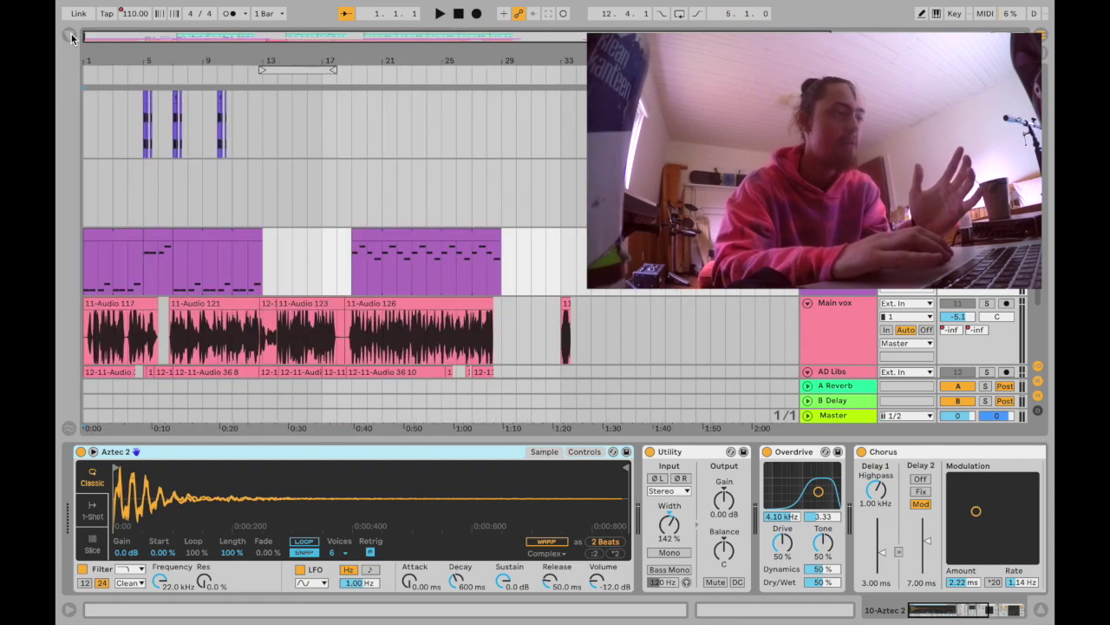
- Play the arrangement from the start and open the notes of the first Aztec 2 MIDI clip
{"action": "scroll", "coordinate": [120, 232], "scroll_direction": "down", "scroll_amount": 3}
{"action": "key", "text": "space"}
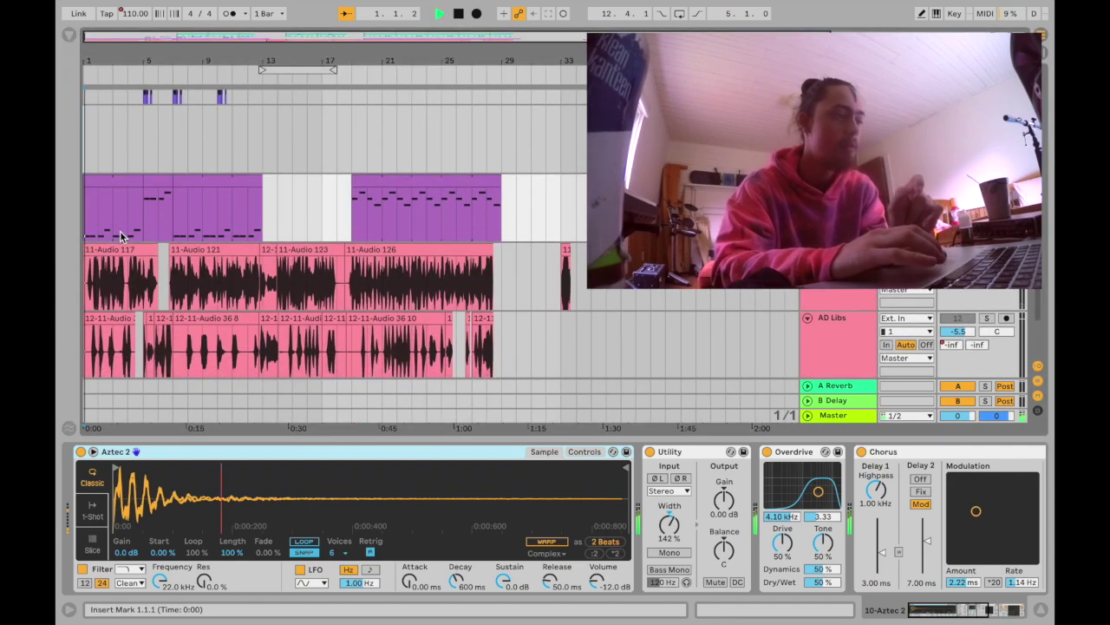
{"action": "double_click", "coordinate": [104, 179]}
{"action": "scroll", "coordinate": [412, 414], "scroll_direction": "up", "scroll_amount": 3}
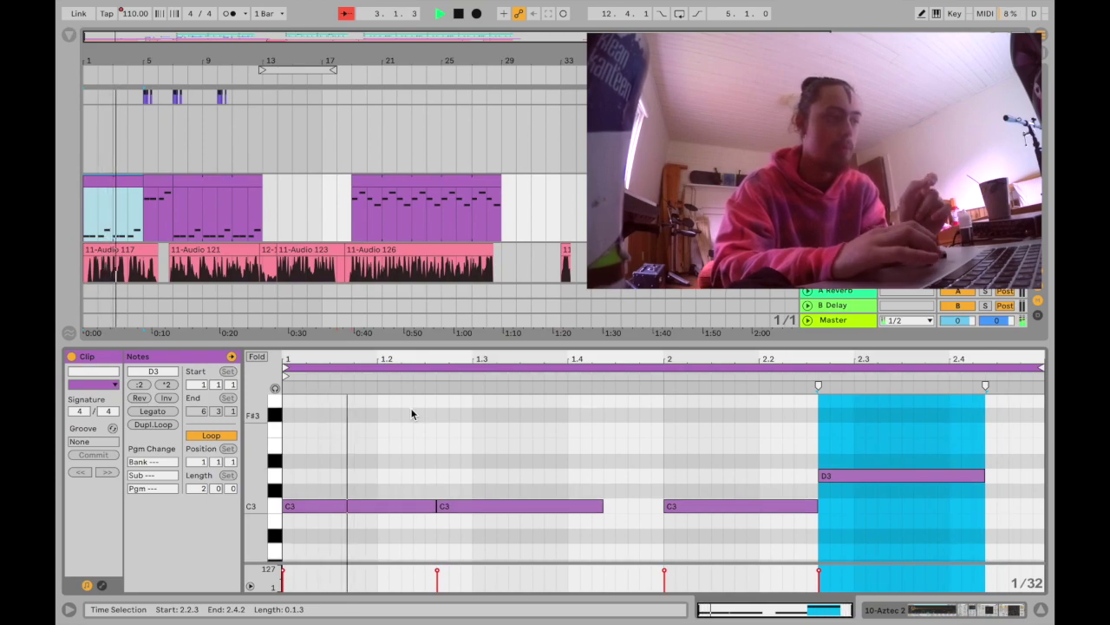
- Show the notes of the Aztec 2 clip at bar 5 and stop playback
{"action": "left_click", "coordinate": [146, 225]}
{"action": "key", "text": "ctrl+a"}
{"action": "key", "text": "shift+Up"}
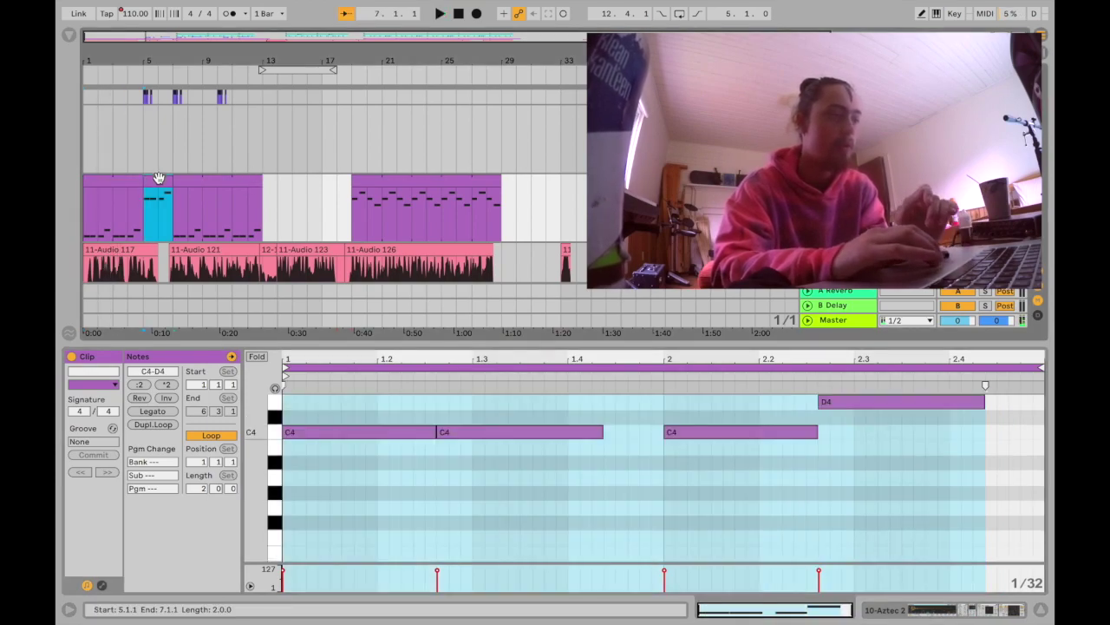
{"action": "key", "text": "space"}
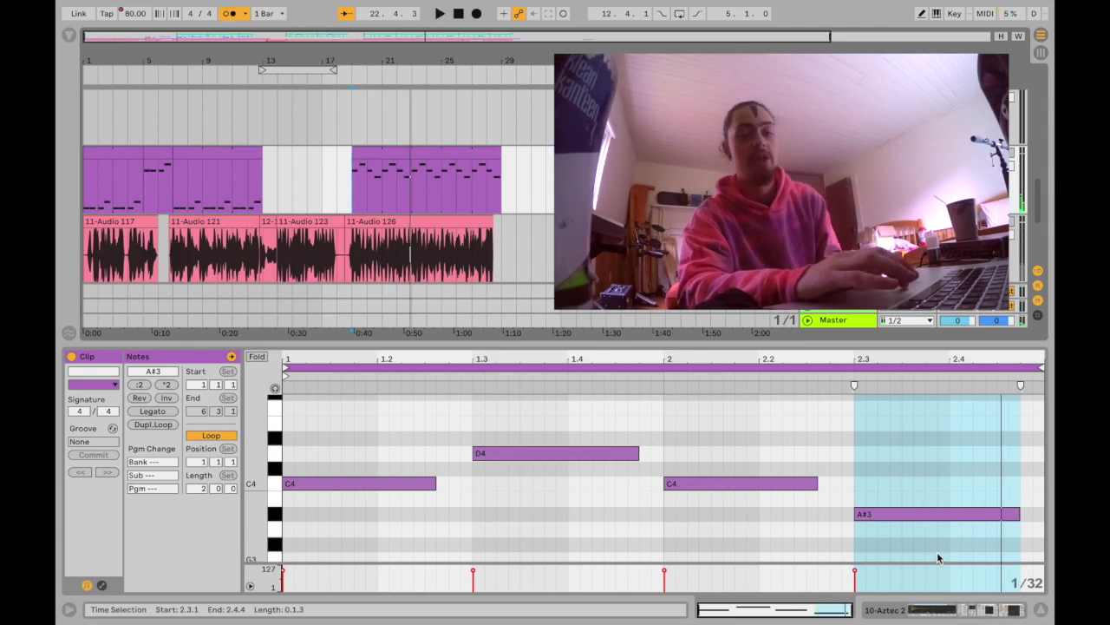
- Hide the clip detail view and place the insert marker at bar 5 on the Cymatics Zombie track
{"action": "left_click", "coordinate": [1041, 611]}
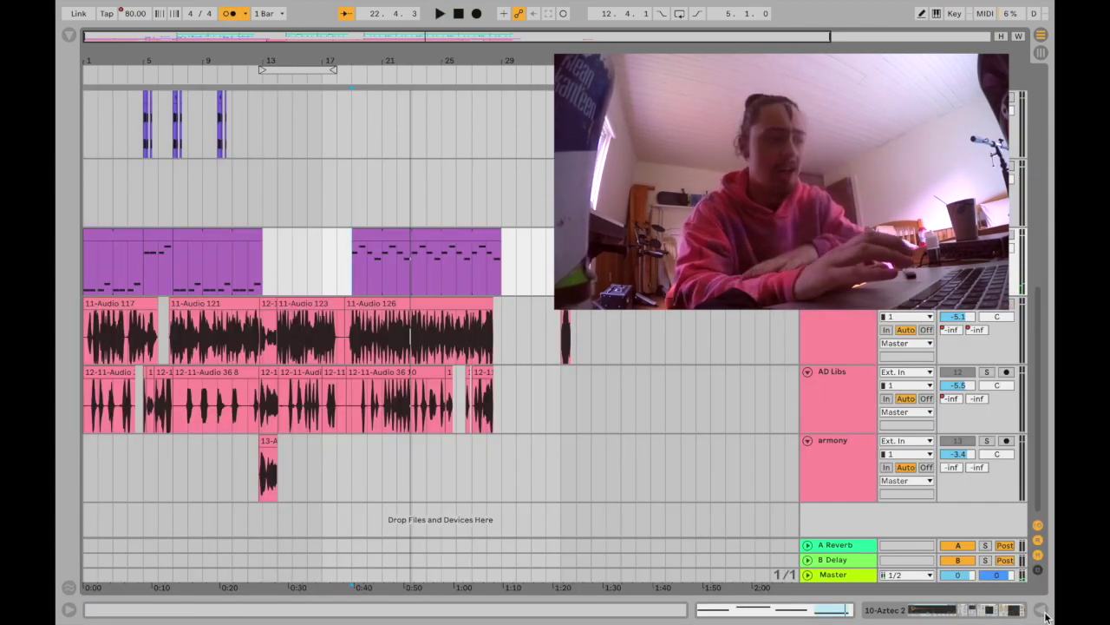
{"action": "scroll", "coordinate": [375, 582], "scroll_direction": "up", "scroll_amount": 5}
{"action": "scroll", "coordinate": [204, 490], "scroll_direction": "down", "scroll_amount": 5}
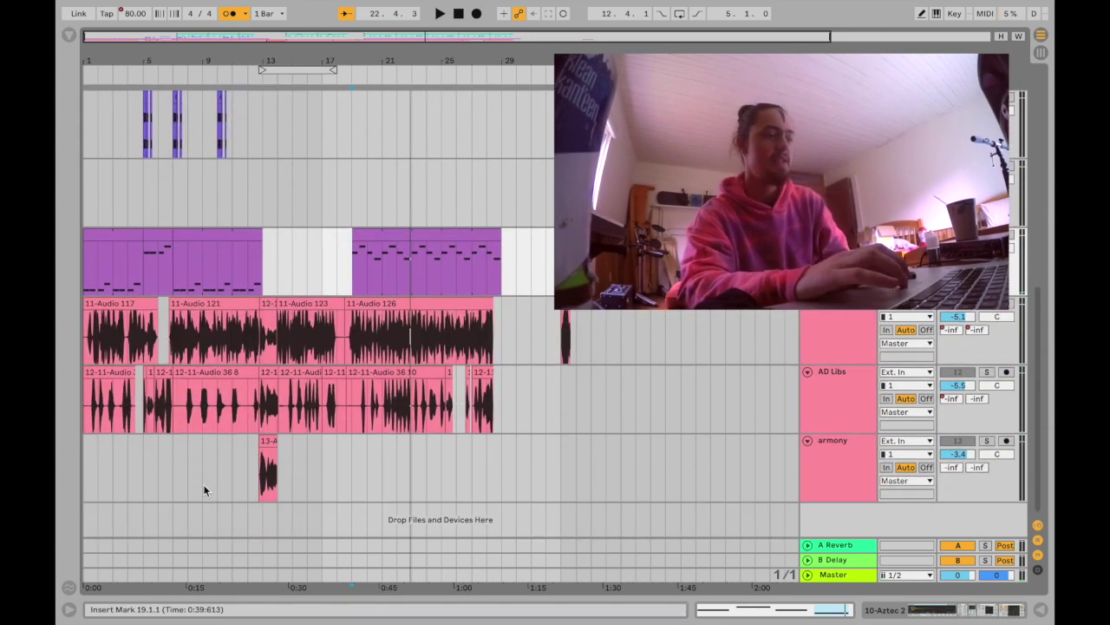
{"action": "scroll", "coordinate": [118, 153], "scroll_direction": "up", "scroll_amount": 5}
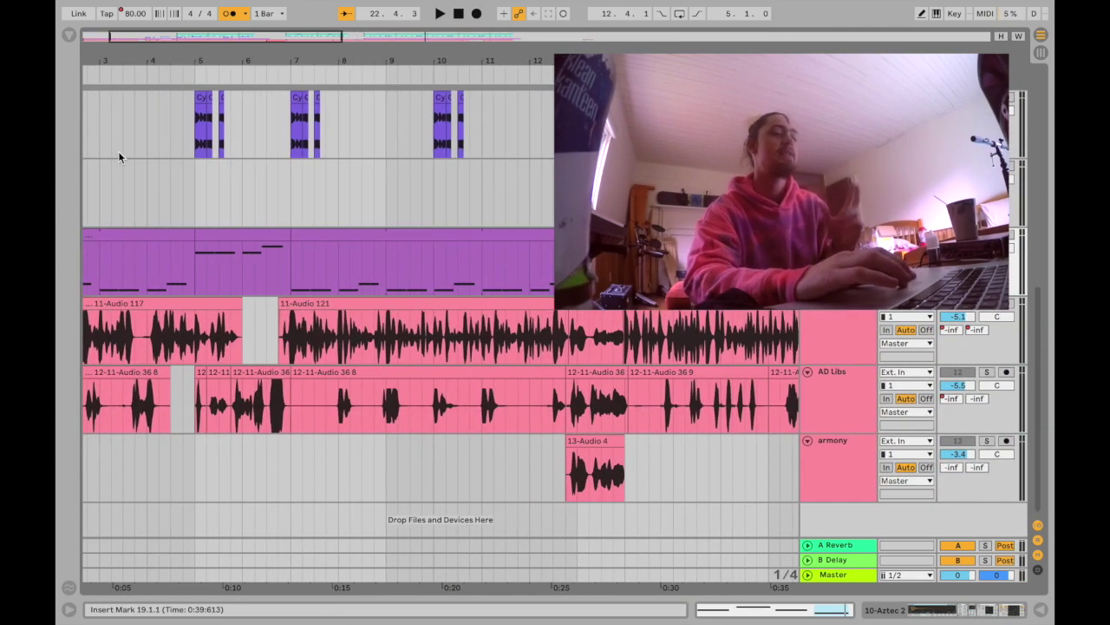
{"action": "left_click", "coordinate": [187, 144]}
{"action": "left_click", "coordinate": [190, 141]}
{"action": "scroll", "coordinate": [190, 141], "scroll_direction": "up", "scroll_amount": 3}
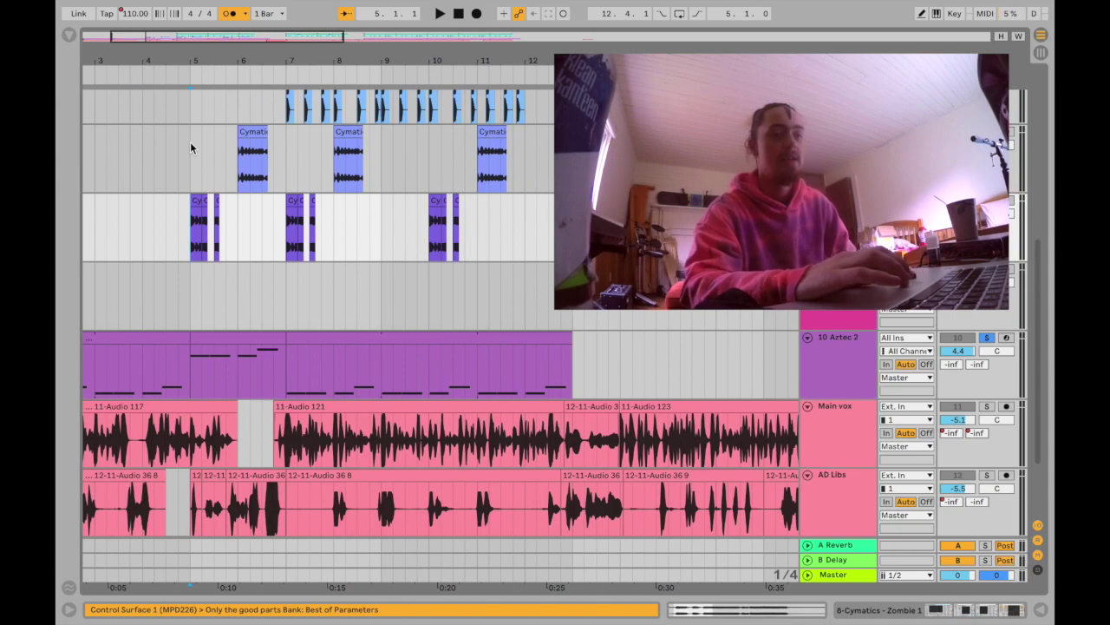
- Examine the Zombie and Witch Laugh clips around bars 5 and 6 up close, selecting the Dolphin track
{"action": "scroll", "coordinate": [187, 175], "scroll_direction": "up", "scroll_amount": 5}
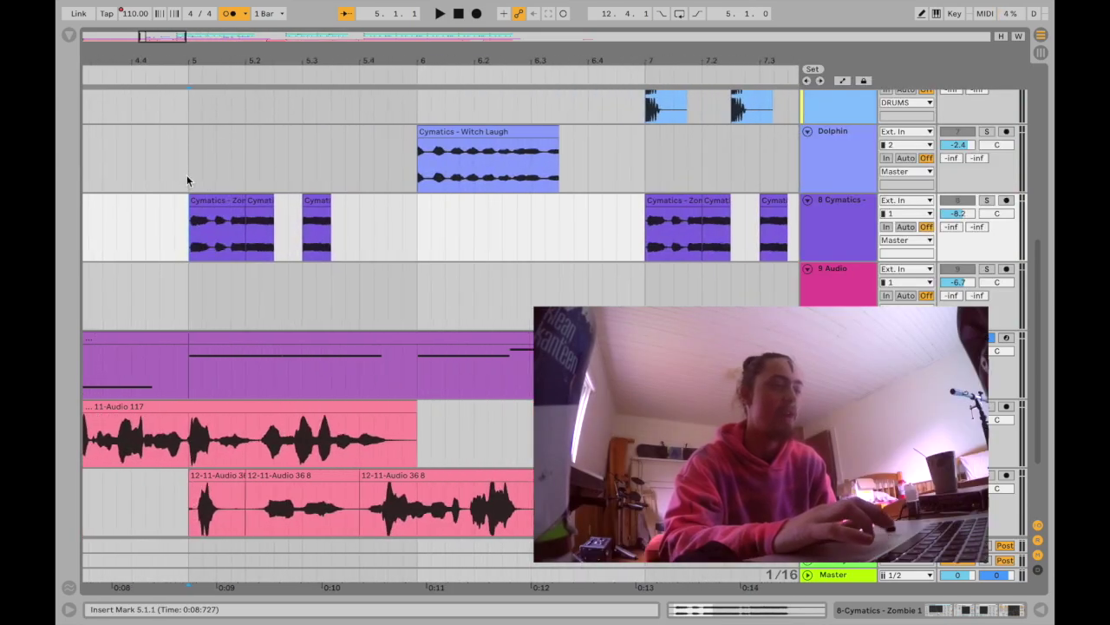
{"action": "key", "text": "Up"}
{"action": "scroll", "coordinate": [187, 180], "scroll_direction": "down", "scroll_amount": 1}
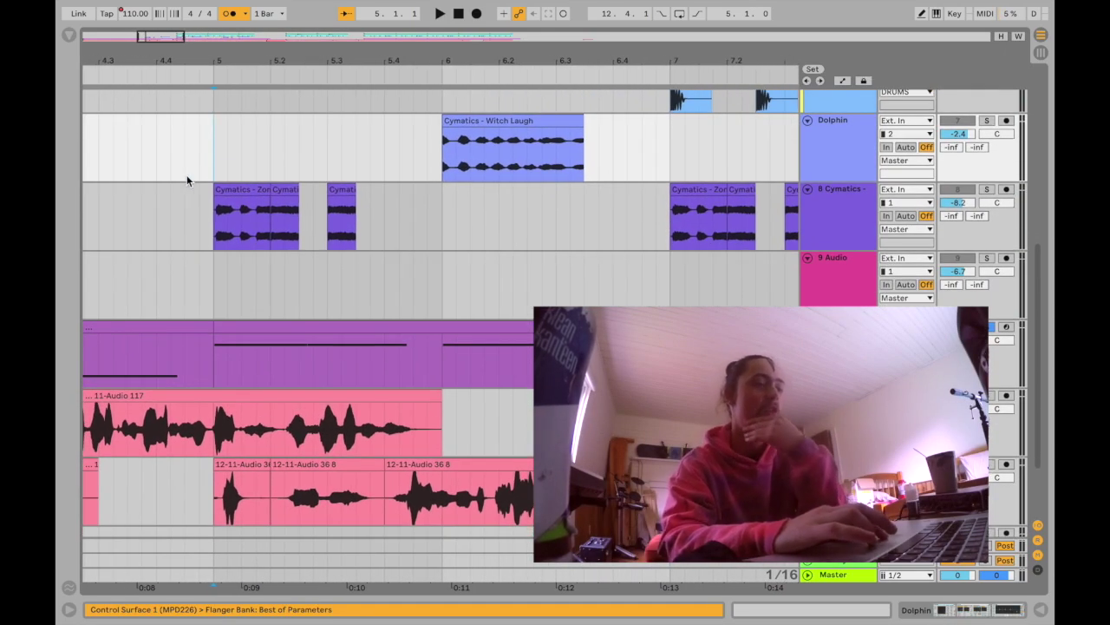
{"action": "scroll", "coordinate": [186, 180], "scroll_direction": "up", "scroll_amount": 3}
{"action": "scroll", "coordinate": [187, 180], "scroll_direction": "up", "scroll_amount": 1}
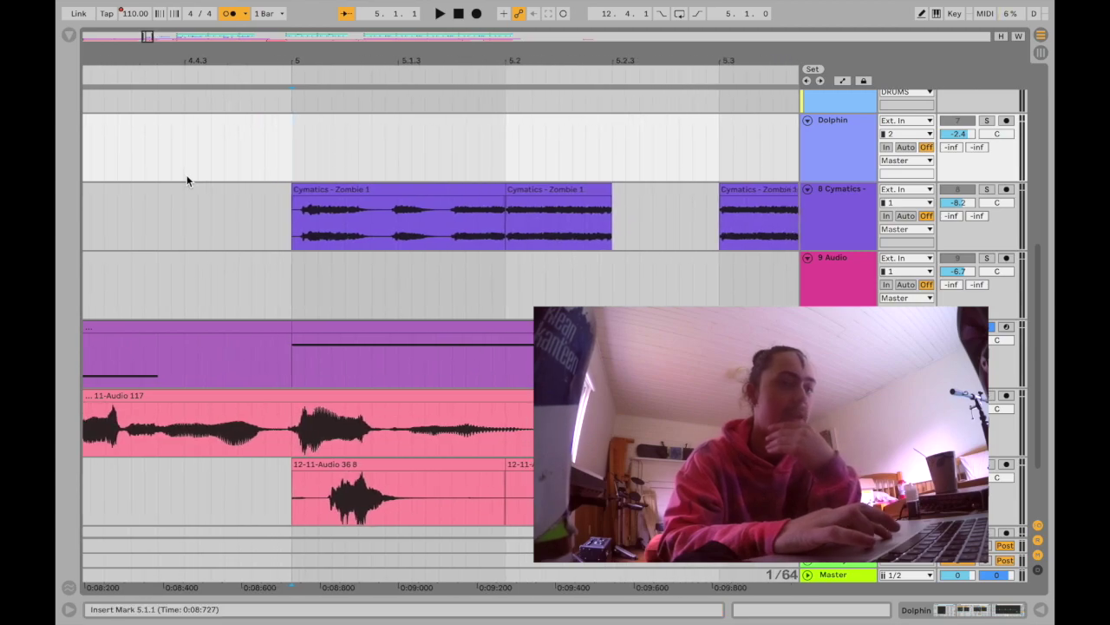
{"action": "scroll", "coordinate": [187, 181], "scroll_direction": "down", "scroll_amount": 3}
{"action": "scroll", "coordinate": [187, 181], "scroll_direction": "down", "scroll_amount": 1}
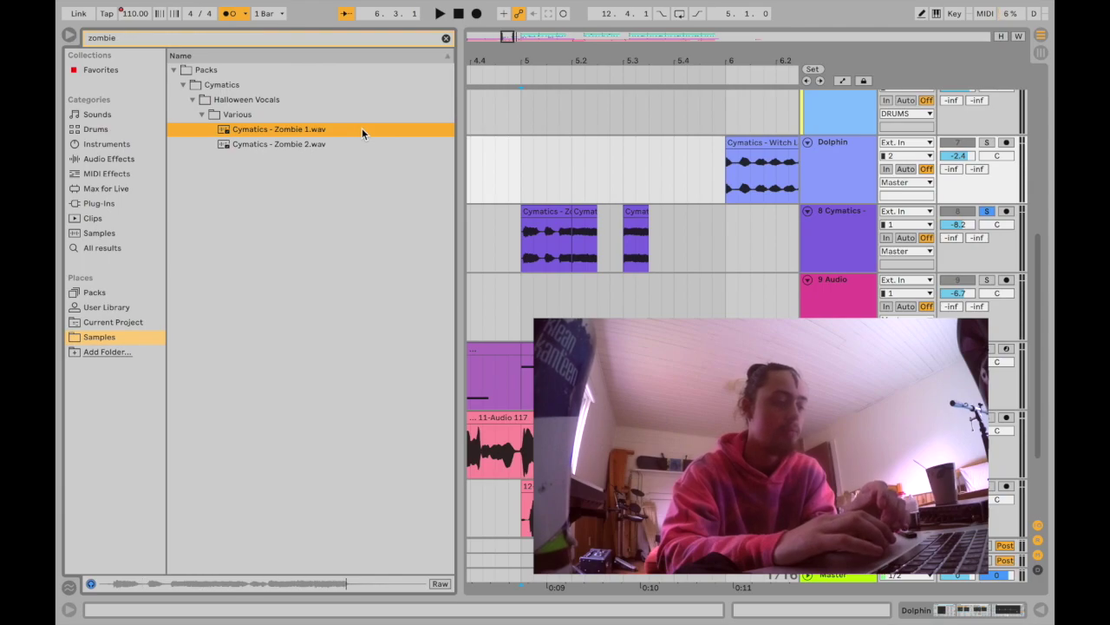
- Clear the sample search, hide the browser and play the soloed Zombie clips from bar 5
{"action": "left_click", "coordinate": [446, 38]}
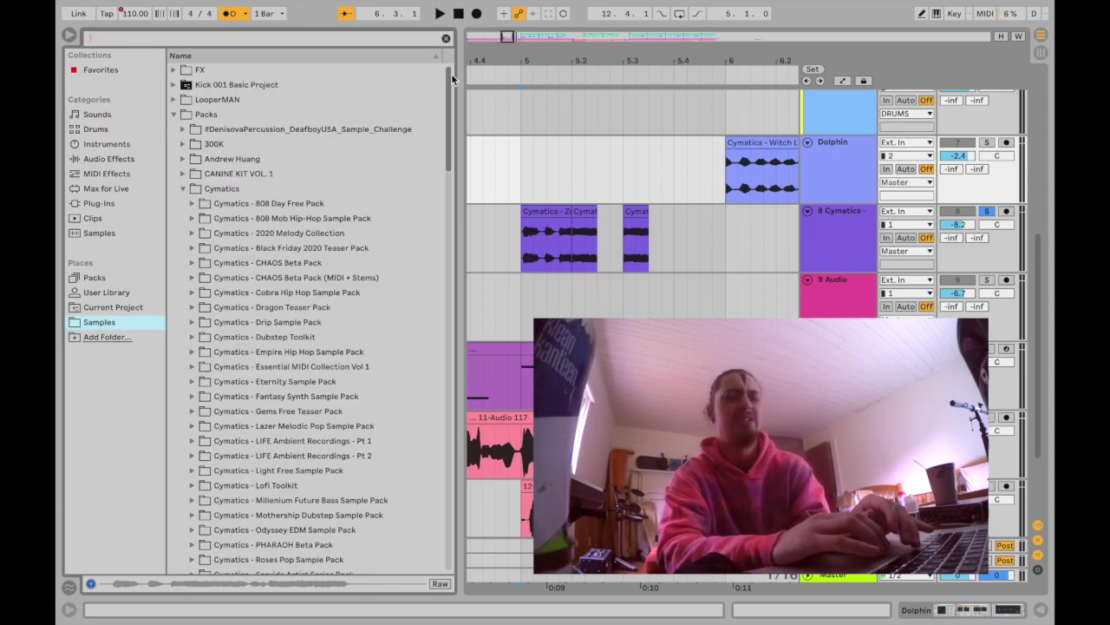
{"action": "left_click", "coordinate": [71, 36]}
{"action": "scroll", "coordinate": [245, 362], "scroll_direction": "left", "scroll_amount": 4}
{"action": "scroll", "coordinate": [362, 291], "scroll_direction": "down", "scroll_amount": 1}
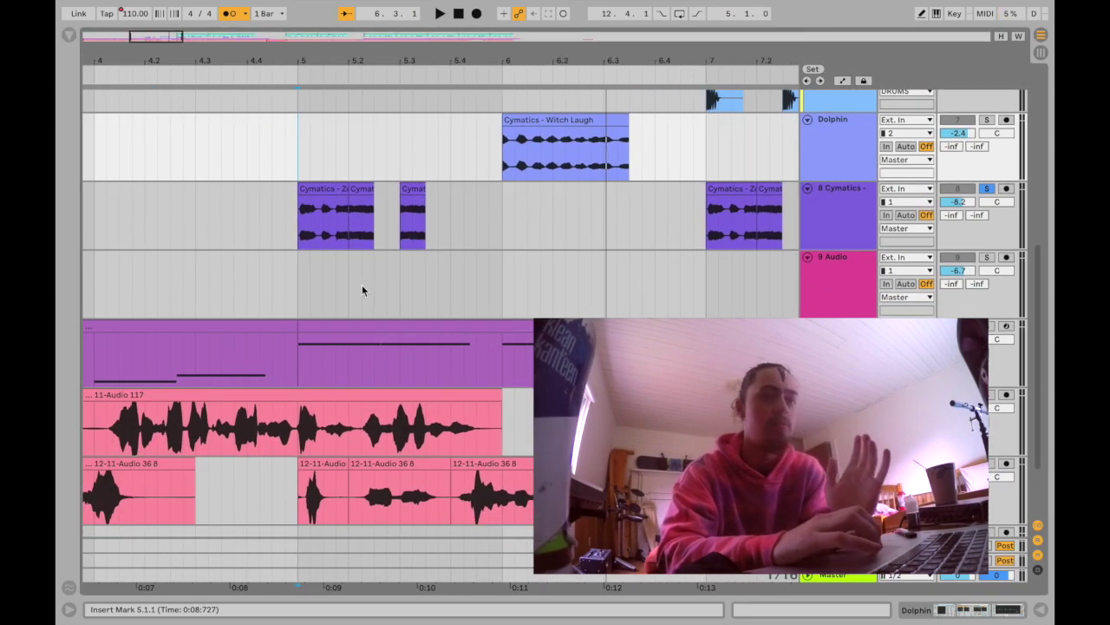
{"action": "left_click", "coordinate": [297, 223]}
{"action": "key", "text": "space"}
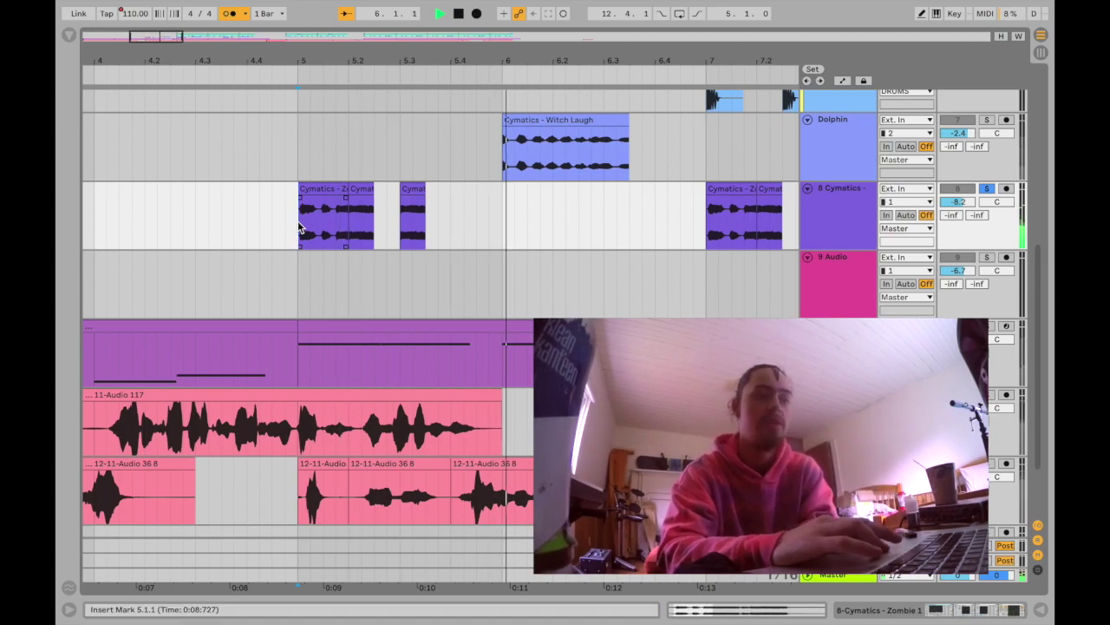
- Show the Zombie track's device chain, stop playback and examine its Chorus, Flanger and Delay effects
{"action": "scroll", "coordinate": [297, 220], "scroll_direction": "down", "scroll_amount": 3}
{"action": "double_click", "coordinate": [861, 224]}
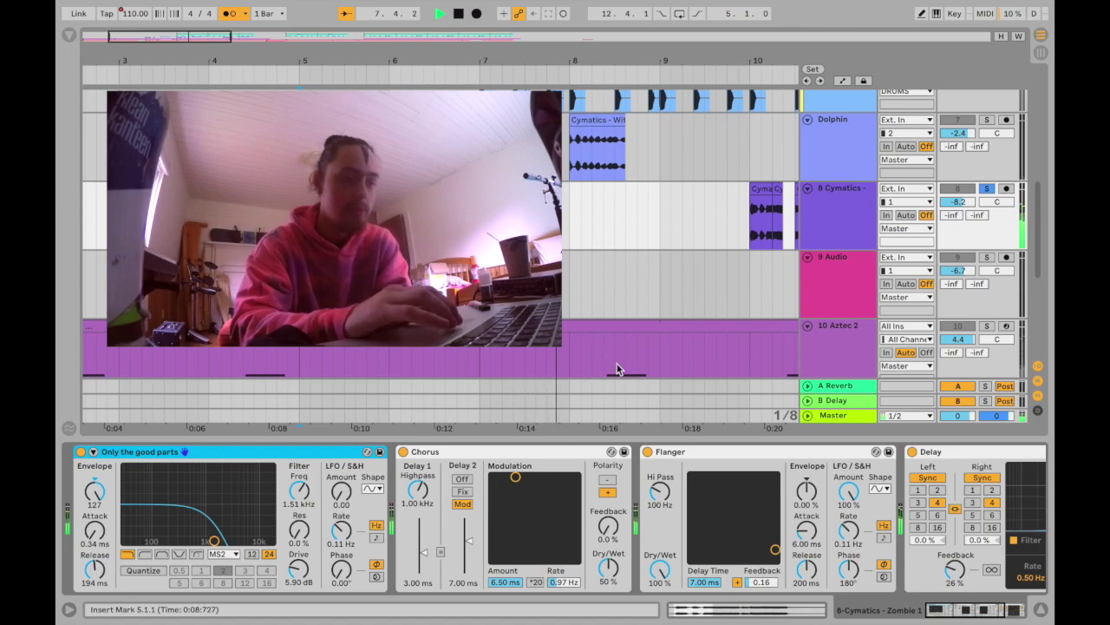
{"action": "key", "text": "space"}
{"action": "scroll", "coordinate": [534, 460], "scroll_direction": "right", "scroll_amount": 5}
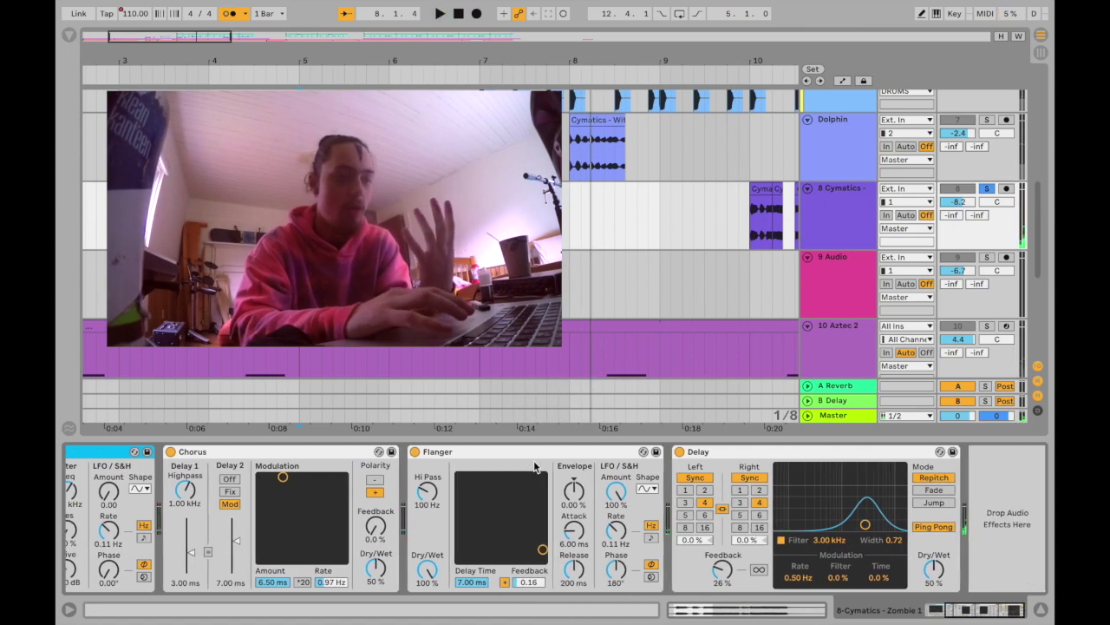
{"action": "scroll", "coordinate": [534, 460], "scroll_direction": "left", "scroll_amount": 5}
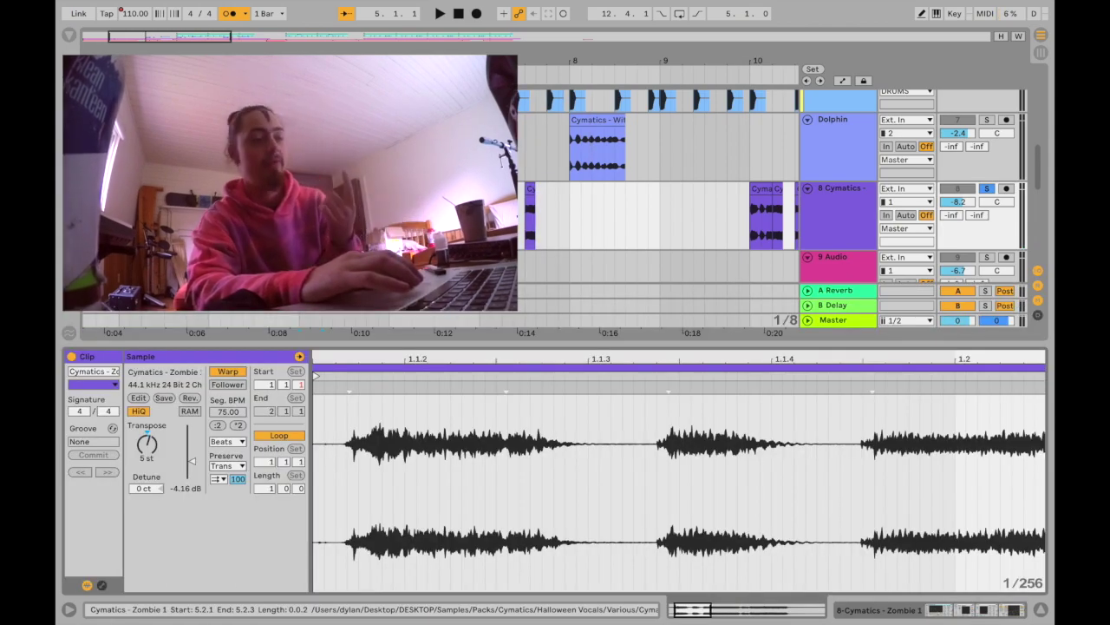
{"action": "left_click", "coordinate": [327, 188]}
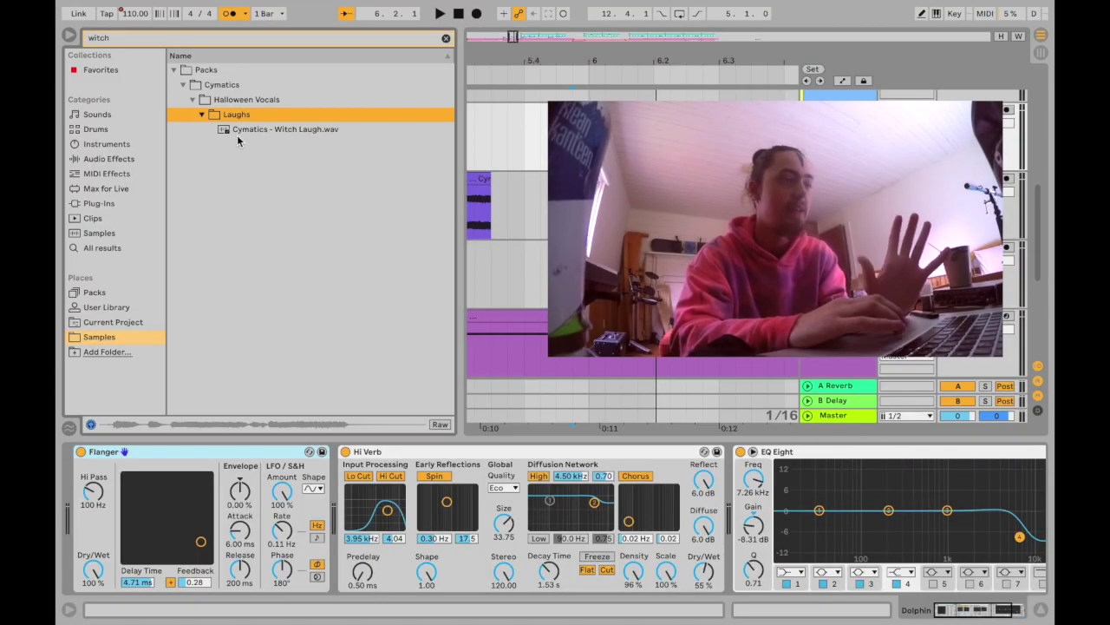
- Preview Cymatics - Witch Laugh.wav, hide the browser and open the sample settings of the Witch Laugh clip at bar 6
{"action": "left_click", "coordinate": [239, 132]}
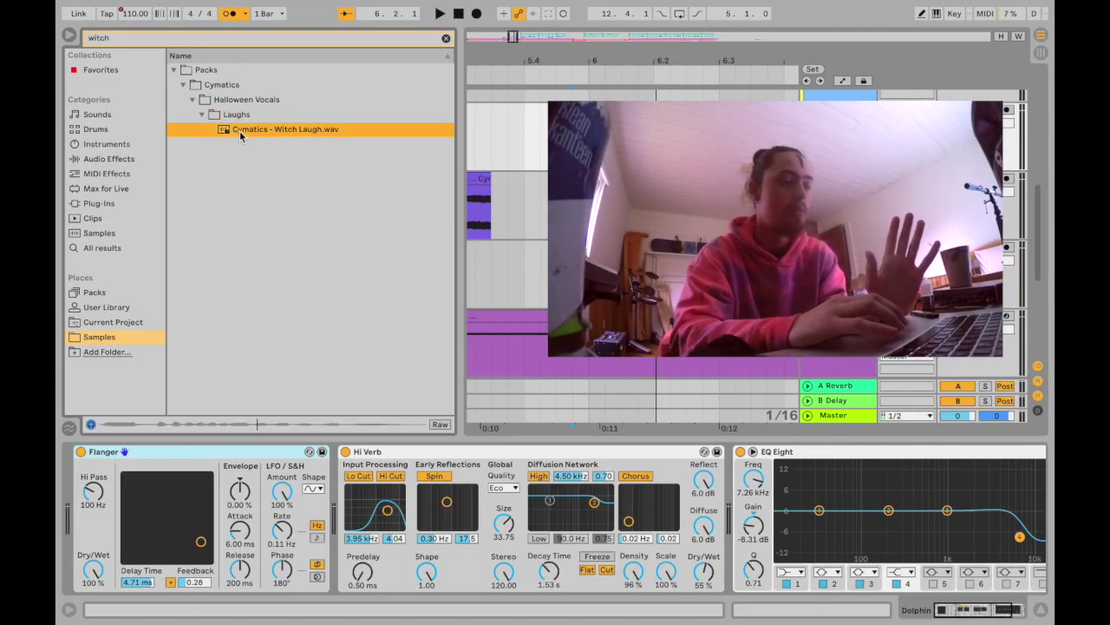
{"action": "left_click", "coordinate": [73, 35]}
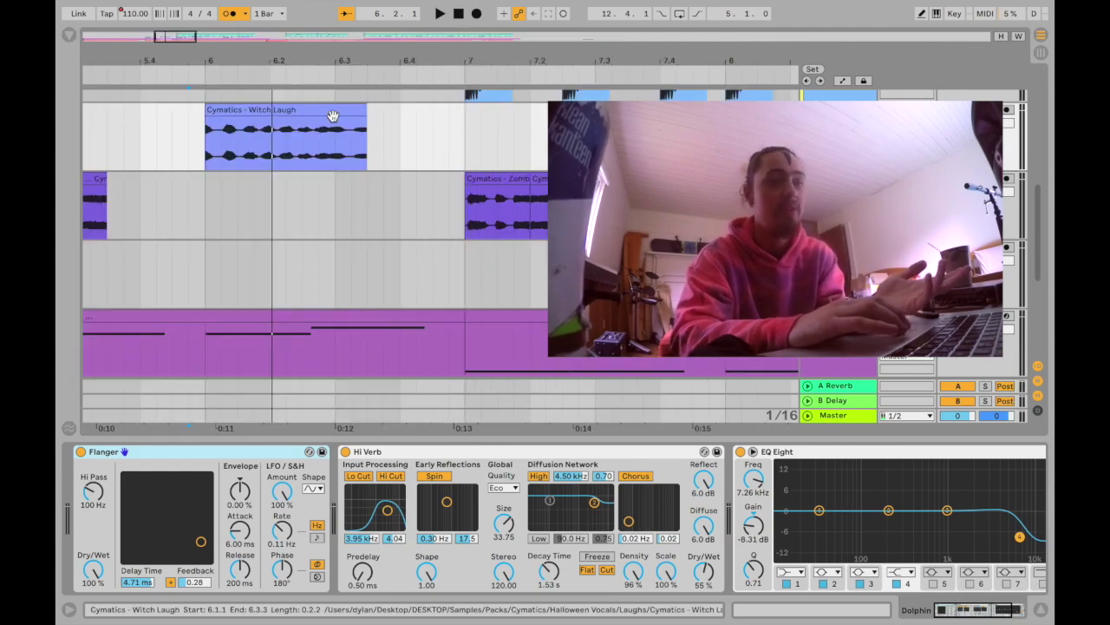
{"action": "double_click", "coordinate": [345, 145]}
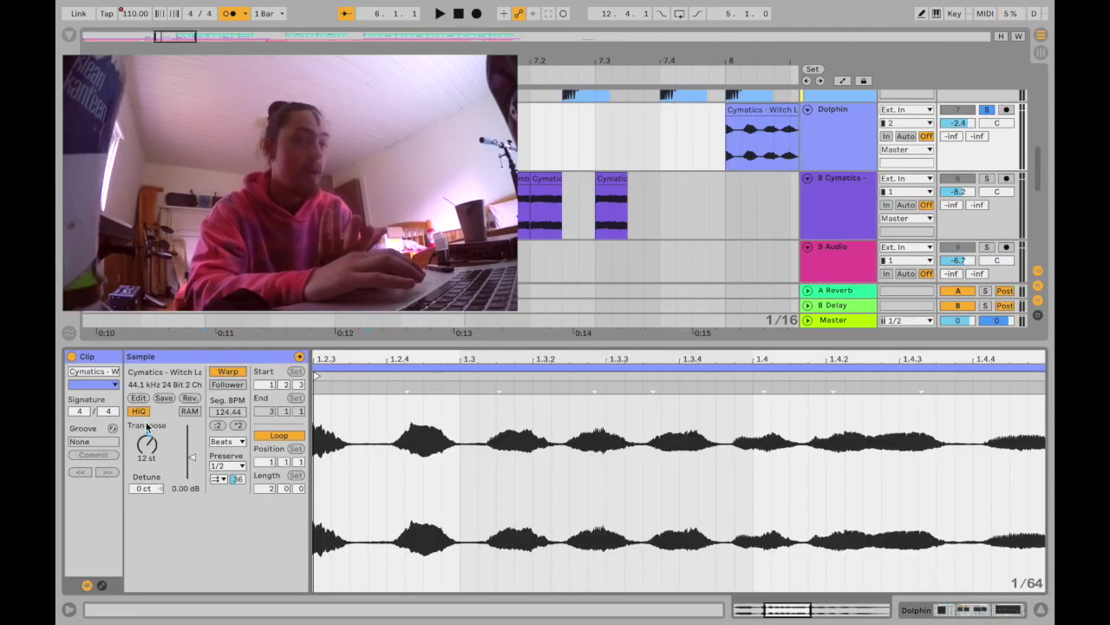
- Examine the Dolphin track's Flanger, Hi Verb and EQ Eight devices and play the Witch Laugh clip from bar 6
{"action": "left_click", "coordinate": [831, 117]}
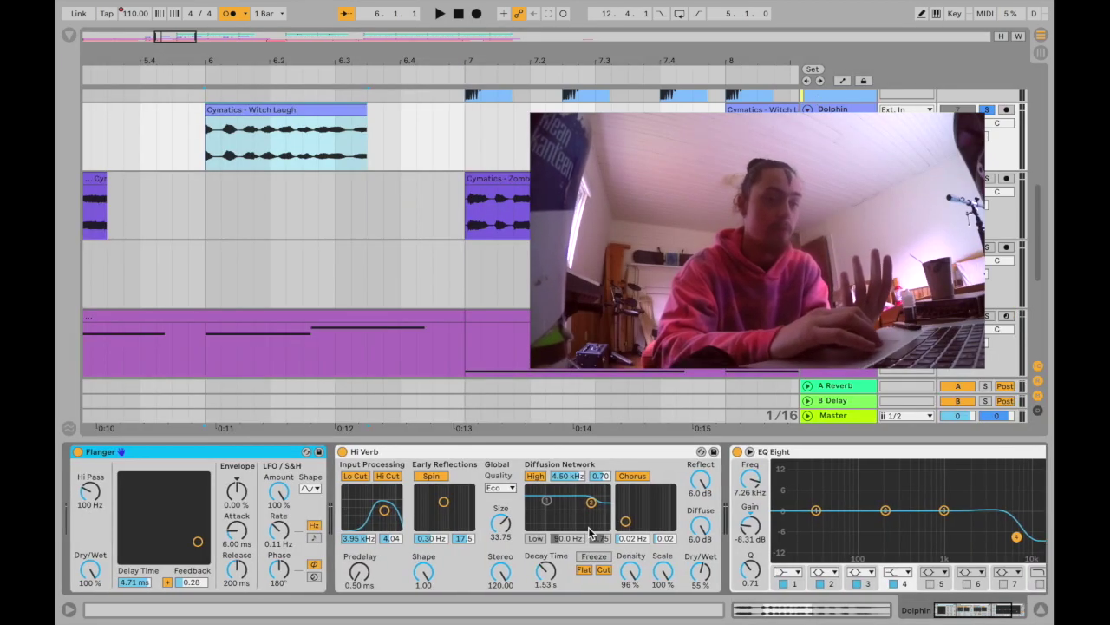
{"action": "scroll", "coordinate": [590, 529], "scroll_direction": "right", "scroll_amount": 3}
{"action": "scroll", "coordinate": [486, 511], "scroll_direction": "left", "scroll_amount": 4}
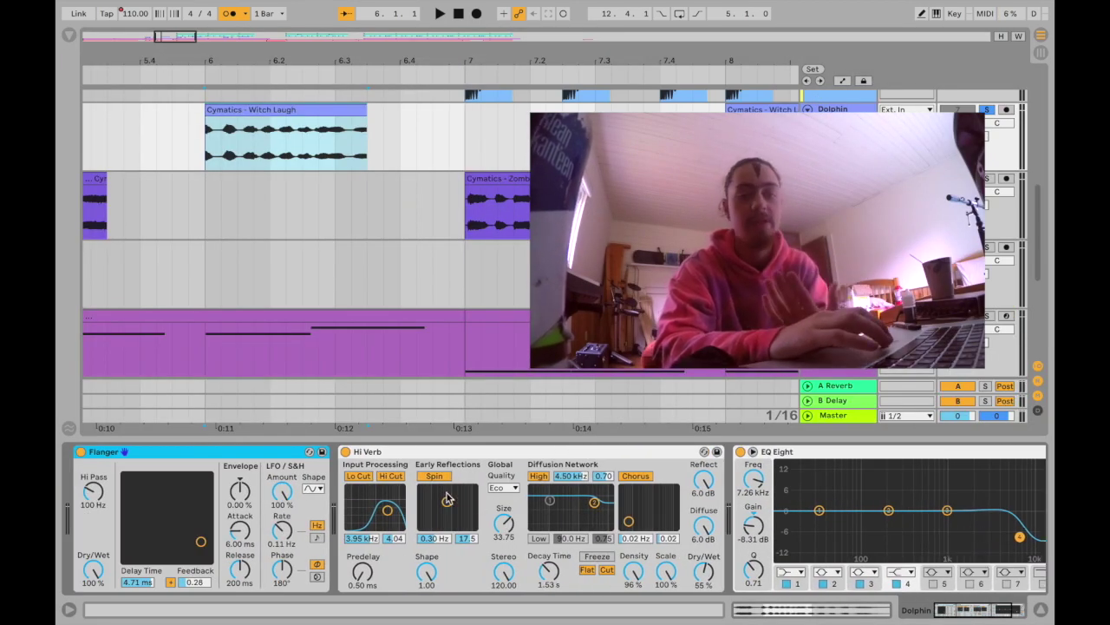
{"action": "left_click", "coordinate": [213, 156]}
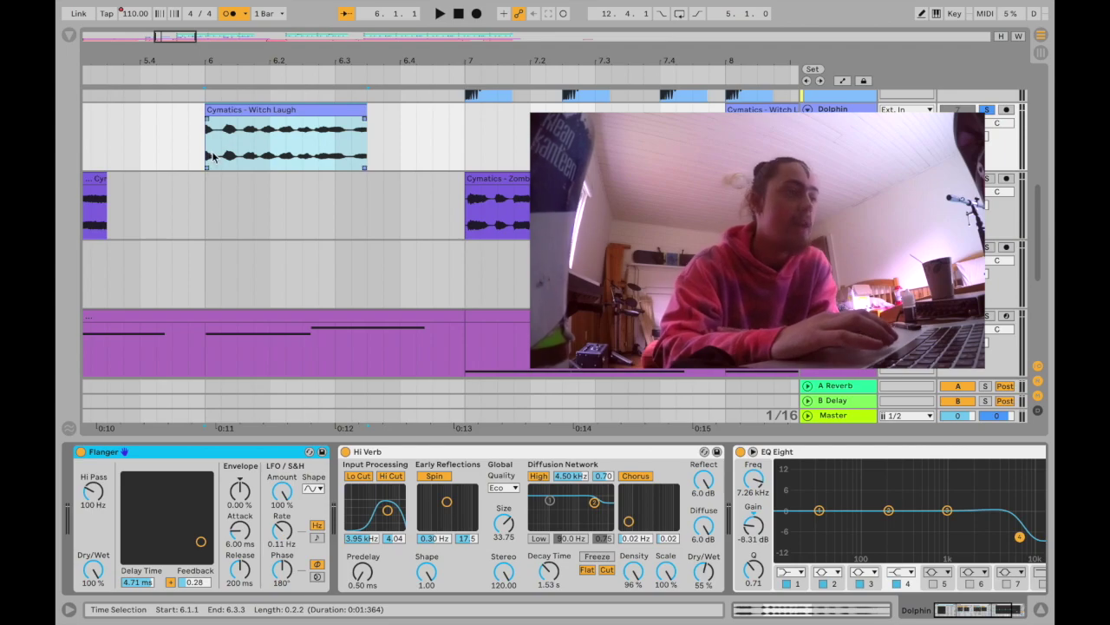
{"action": "key", "text": "space"}
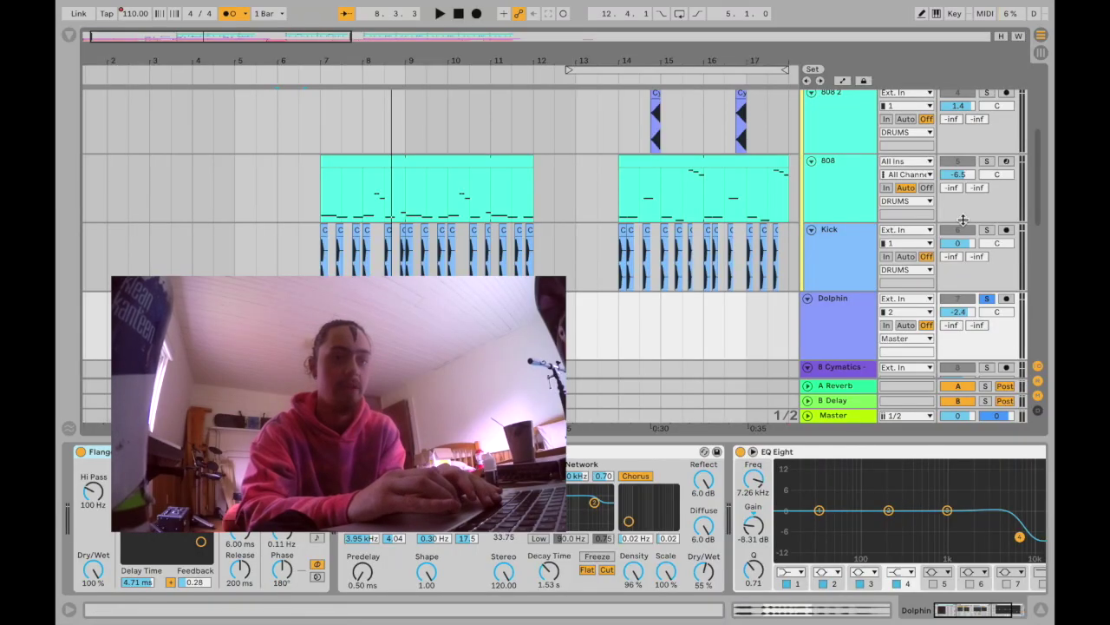
- Play the soloed Kick track from bar 7 and the soloed 808 track from bar 8
{"action": "scroll", "coordinate": [698, 229], "scroll_direction": "down", "scroll_amount": 2}
{"action": "scroll", "coordinate": [698, 229], "scroll_direction": "left", "scroll_amount": 1}
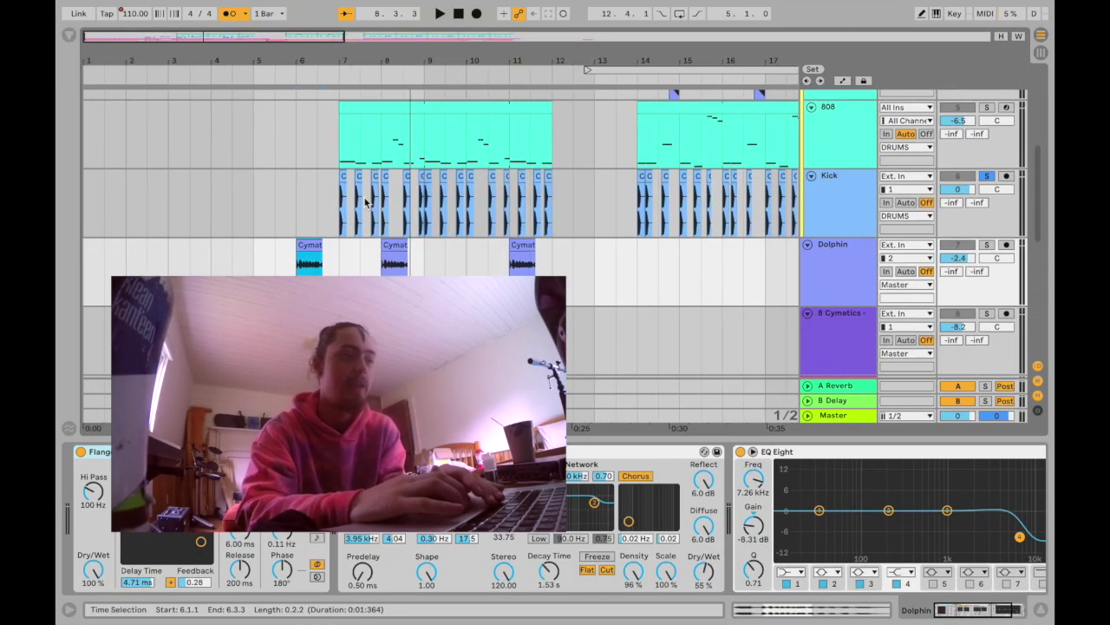
{"action": "left_click", "coordinate": [336, 205]}
{"action": "key", "text": "space"}
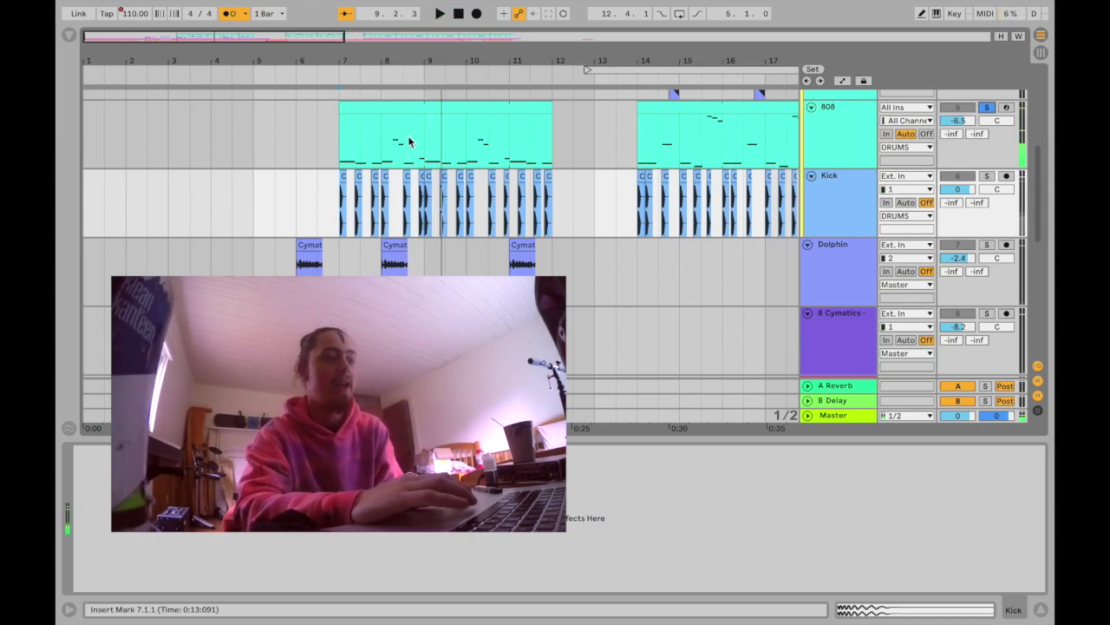
{"action": "left_click", "coordinate": [384, 147]}
{"action": "key", "text": "space"}
- Open the snare clip's notes and play the soloed snare track from bar 7
{"action": "scroll", "coordinate": [384, 148], "scroll_direction": "up", "scroll_amount": 5}
{"action": "scroll", "coordinate": [384, 153], "scroll_direction": "up", "scroll_amount": 5}
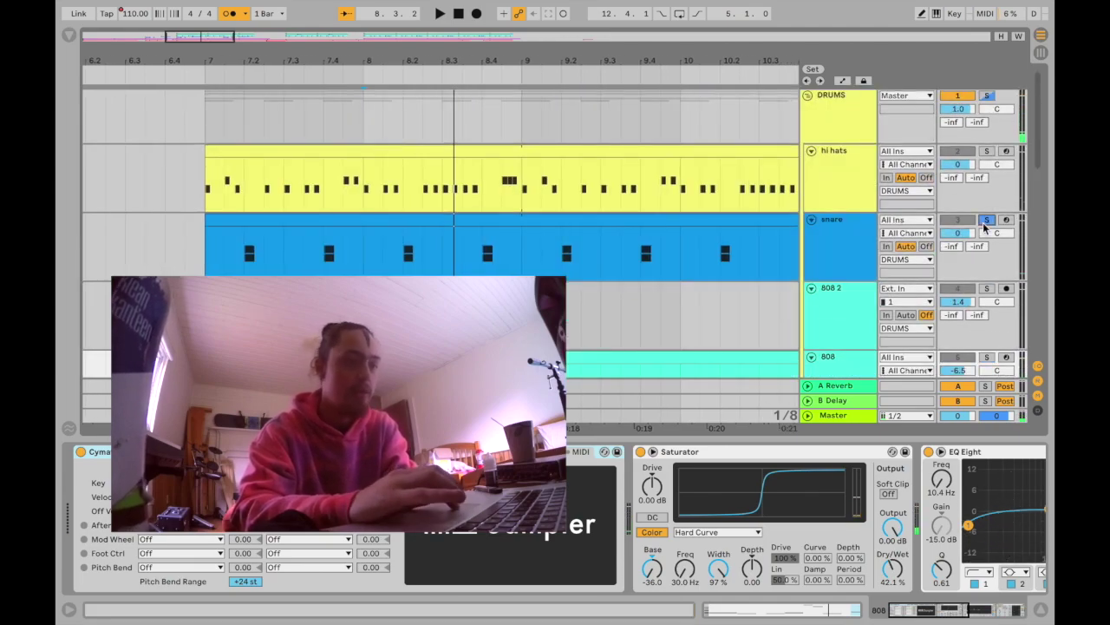
{"action": "left_click", "coordinate": [528, 219]}
{"action": "key", "text": "space"}
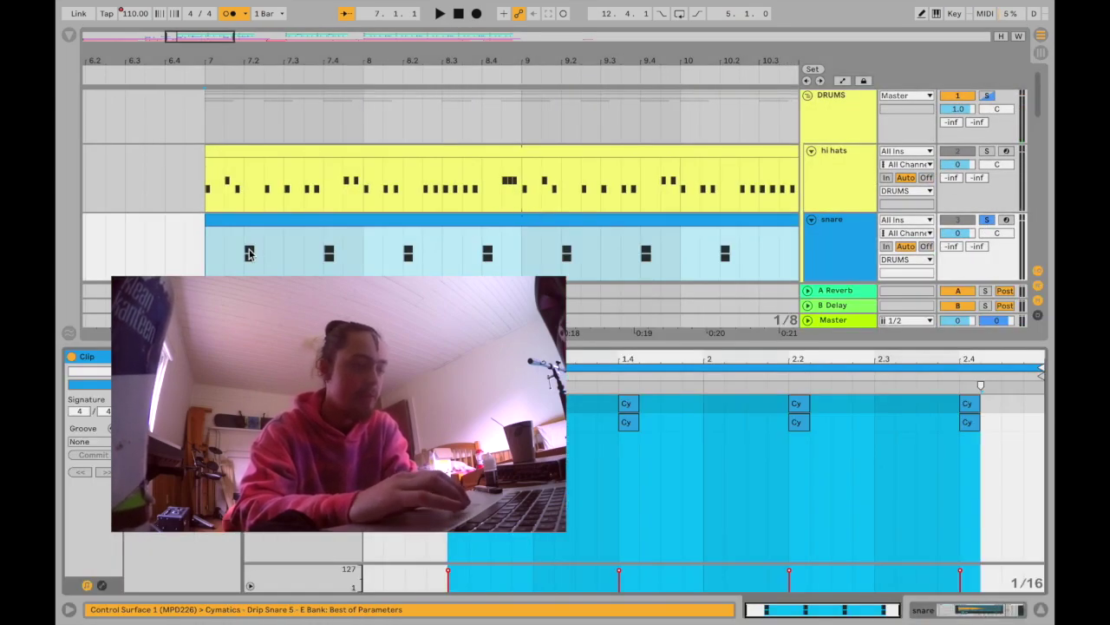
{"action": "left_click", "coordinate": [200, 255]}
{"action": "key", "text": "space"}
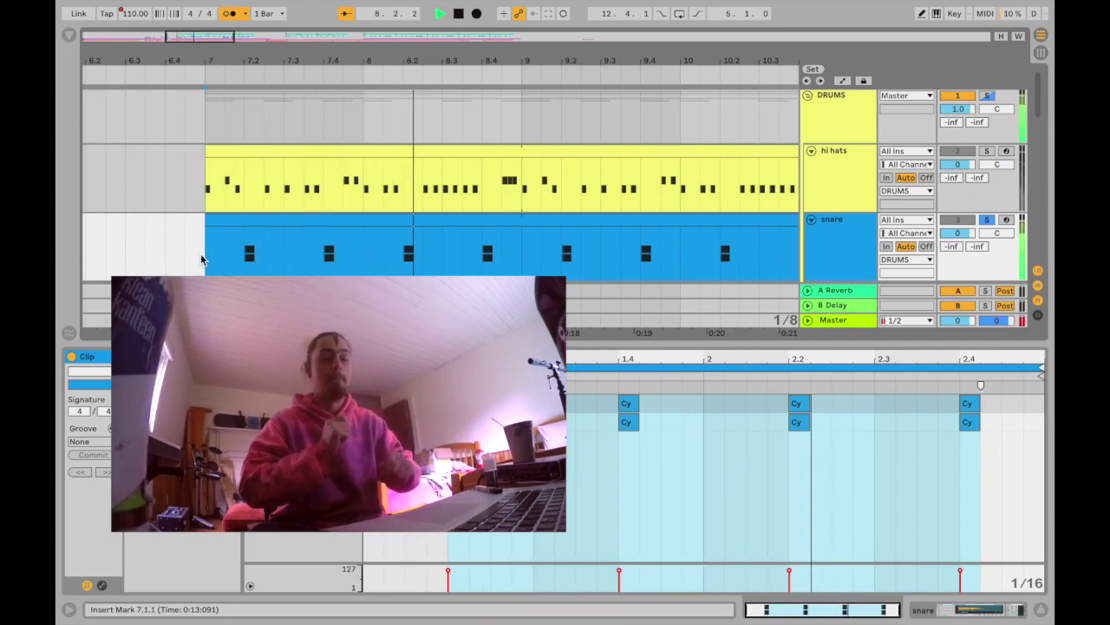
- Play the soloed hi hats from bar 7, open their clip's notes and stop playback
{"action": "key", "text": "space"}
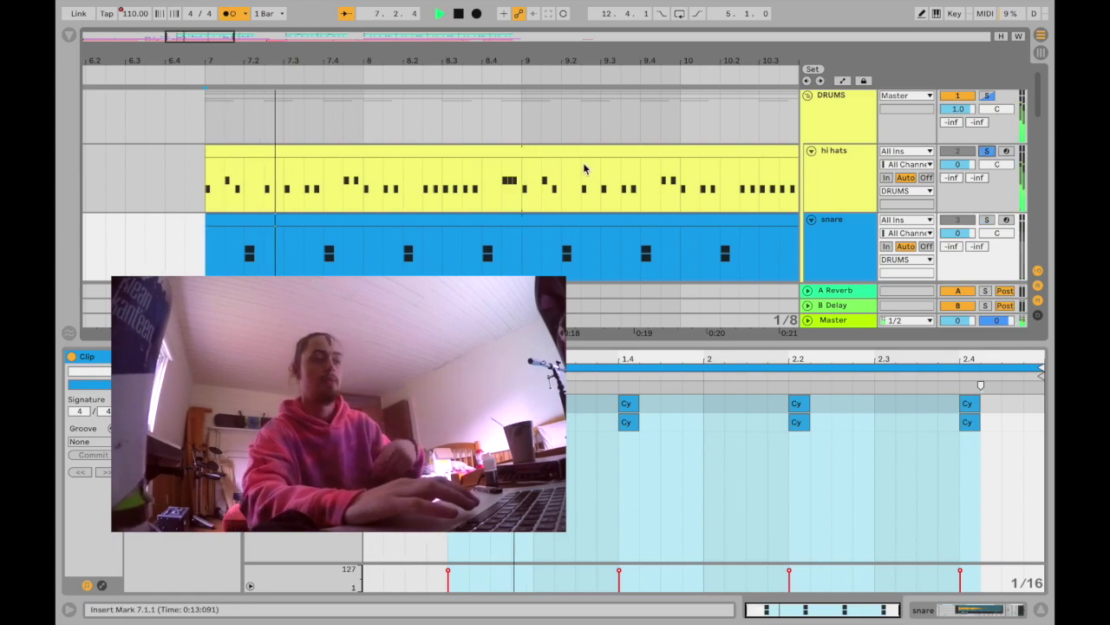
{"action": "left_click", "coordinate": [510, 148]}
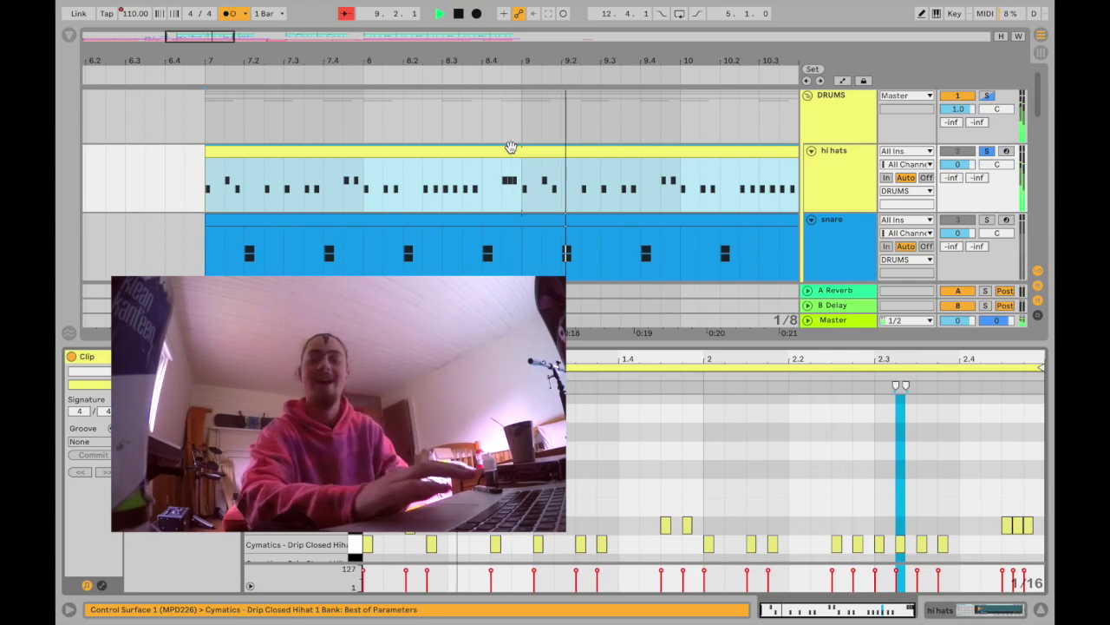
{"action": "key", "text": "space"}
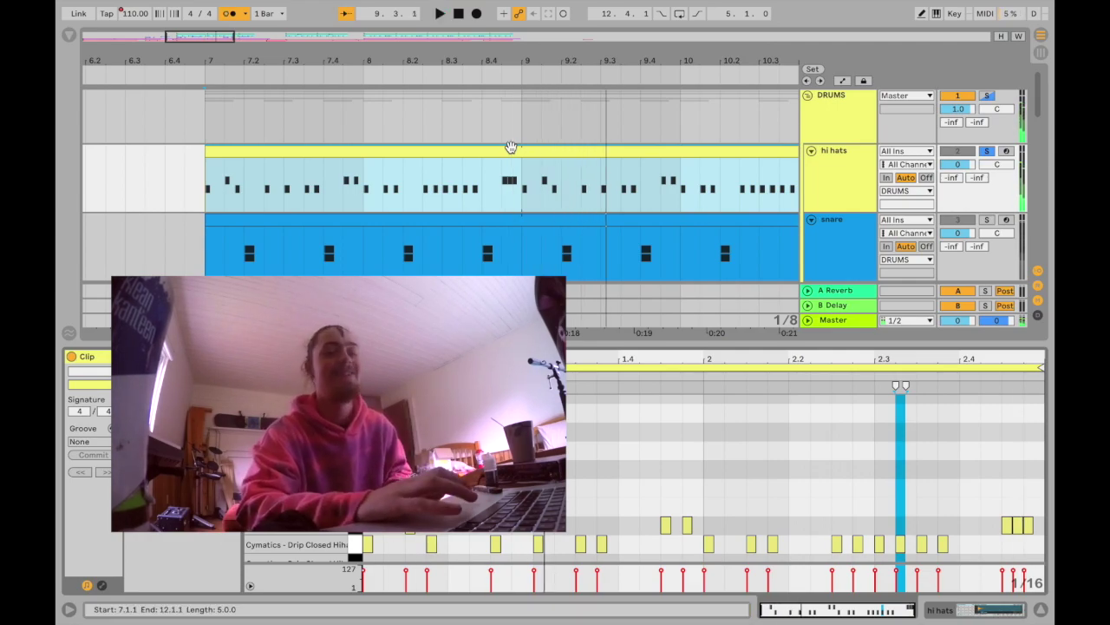
- Hide the clip detail view and solo the whole DRUMS group
{"action": "left_click", "coordinate": [1043, 610]}
{"action": "left_click", "coordinate": [985, 98]}
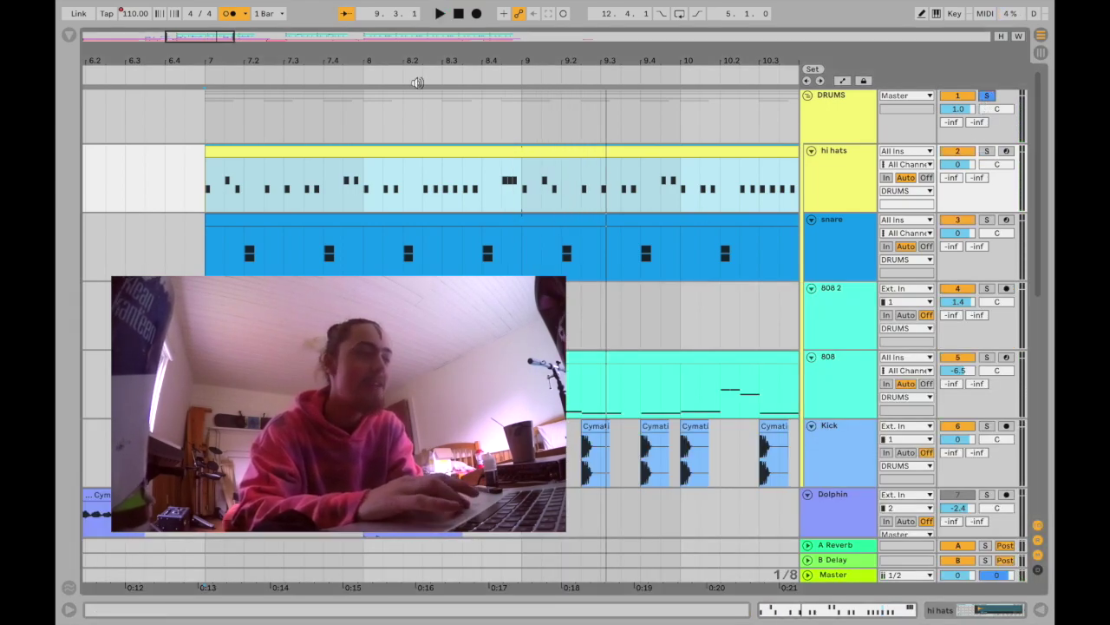
- Play the soloed DRUMS group from bar 7 and stop playback
{"action": "left_click_drag", "start_coordinate": [416, 79], "coordinate": [408, 35]}
{"action": "left_click", "coordinate": [330, 123]}
{"action": "key", "text": "space"}
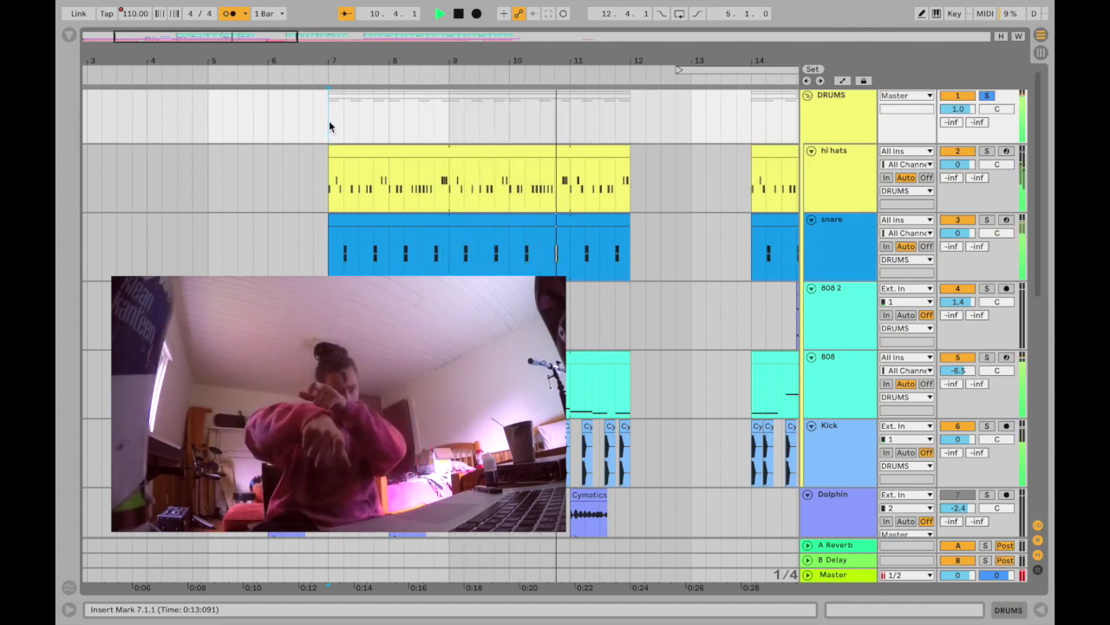
{"action": "key", "text": "space"}
- Play the soloed drums from 15.3.1, between the two 808 2 clips, and stop playback
{"action": "scroll", "coordinate": [329, 121], "scroll_direction": "down", "scroll_amount": 2}
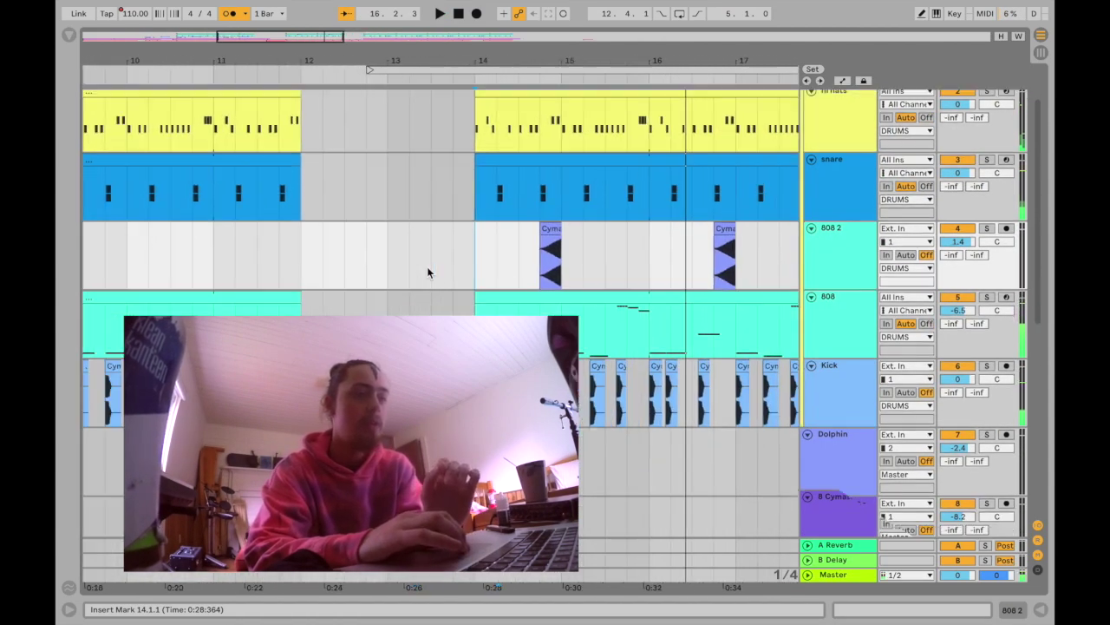
{"action": "scroll", "coordinate": [427, 269], "scroll_direction": "left", "scroll_amount": 8}
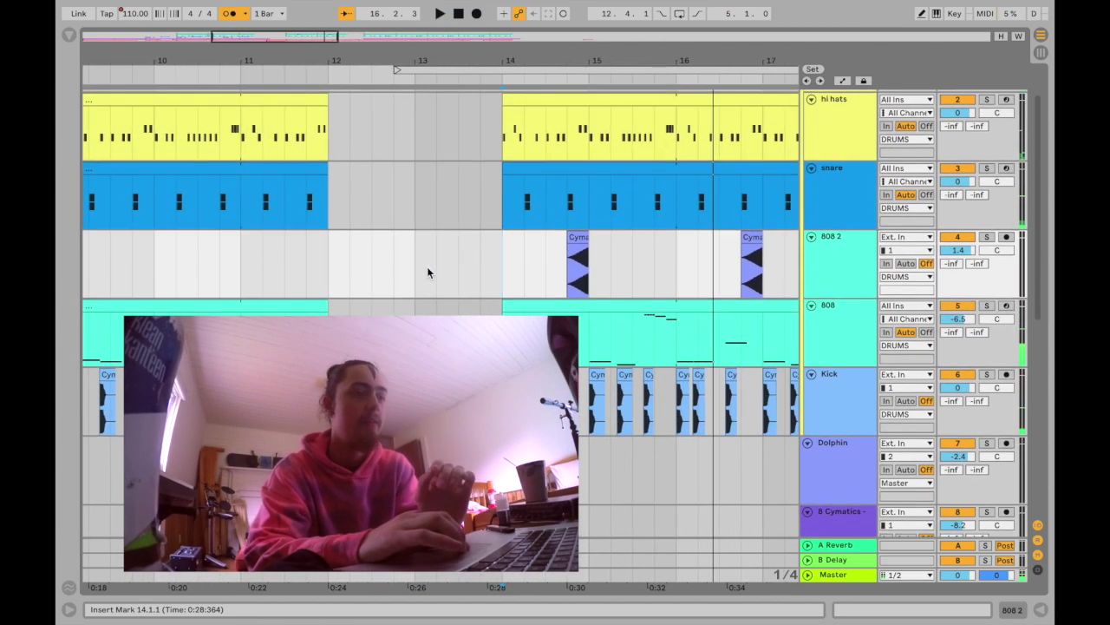
{"action": "scroll", "coordinate": [427, 272], "scroll_direction": "right", "scroll_amount": 10}
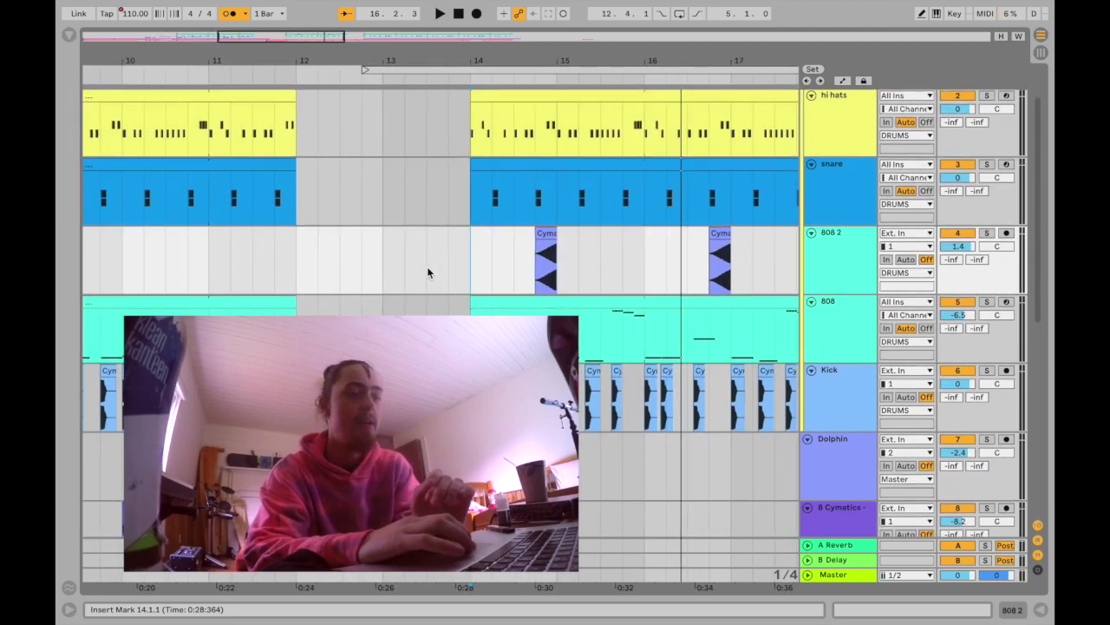
{"action": "scroll", "coordinate": [427, 273], "scroll_direction": "left", "scroll_amount": 8}
{"action": "scroll", "coordinate": [427, 266], "scroll_direction": "right", "scroll_amount": 6}
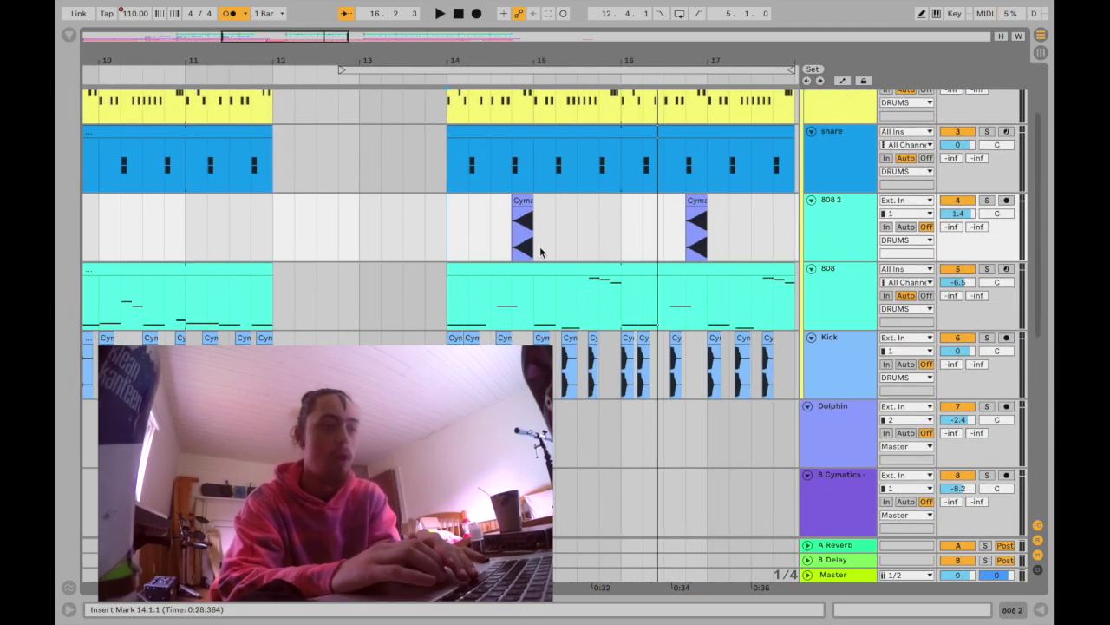
{"action": "key", "text": "space"}
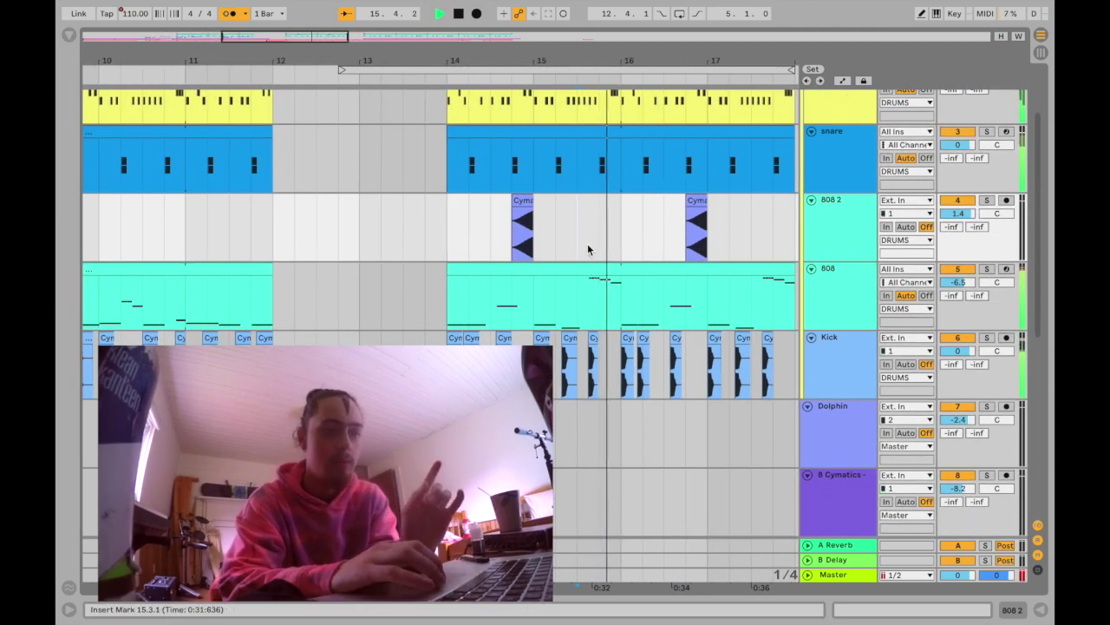
{"action": "left_click", "coordinate": [590, 263]}
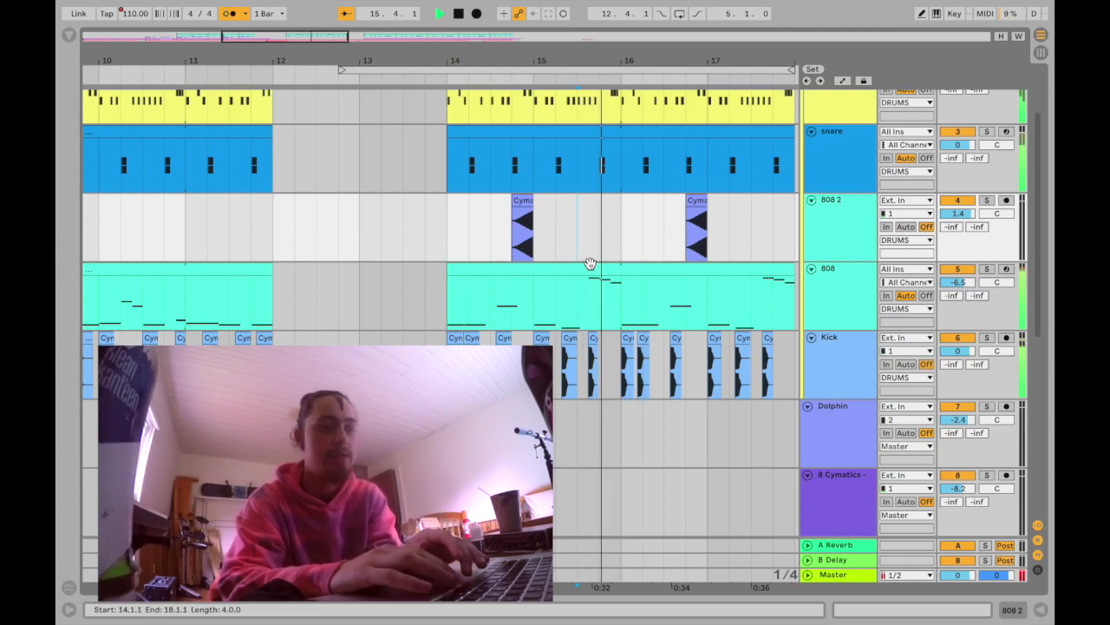
{"action": "key", "text": "space"}
- Solo the 808 2 track and play its first Oracle 808 clip from 14.4.1
{"action": "left_click", "coordinate": [987, 337]}
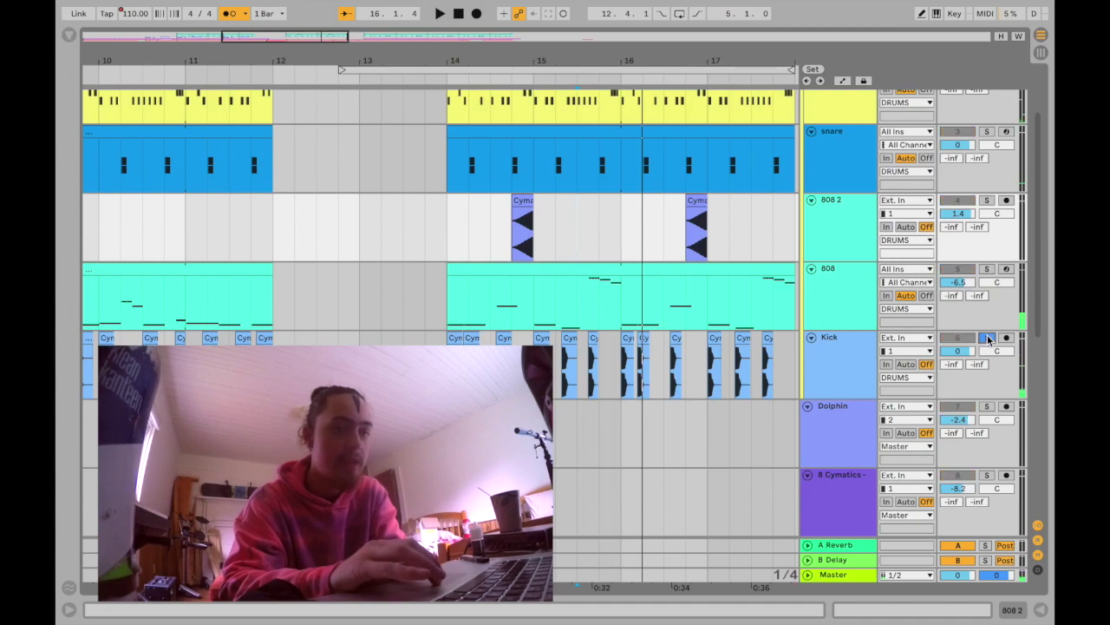
{"action": "scroll", "coordinate": [510, 339], "scroll_direction": "left", "scroll_amount": 3}
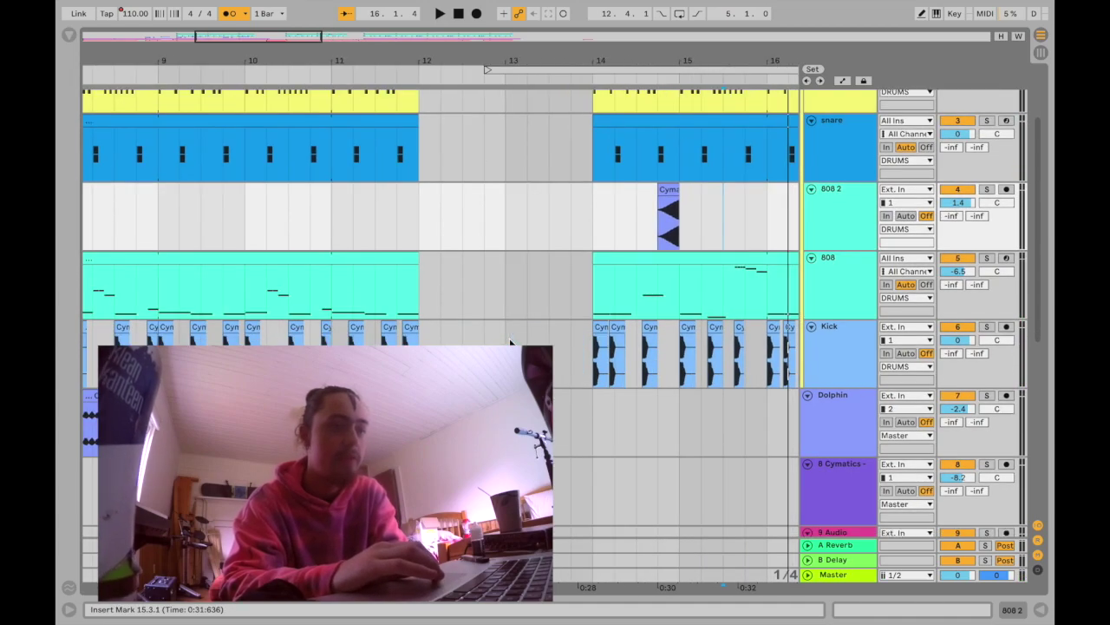
{"action": "scroll", "coordinate": [510, 340], "scroll_direction": "up", "scroll_amount": 2}
{"action": "scroll", "coordinate": [510, 340], "scroll_direction": "right", "scroll_amount": 3}
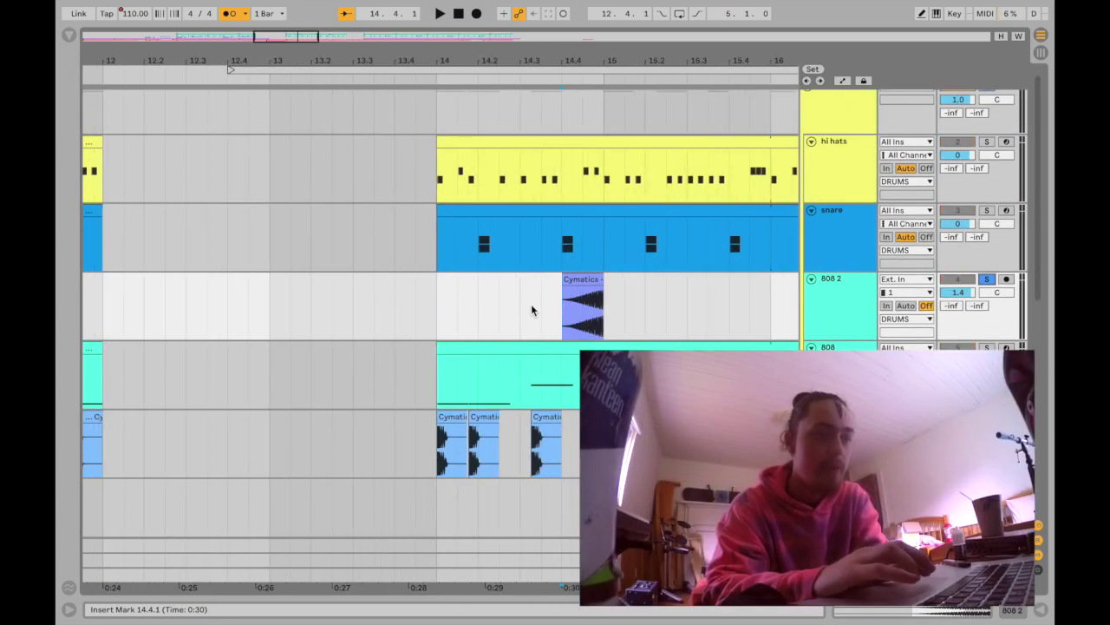
{"action": "scroll", "coordinate": [532, 310], "scroll_direction": "up", "scroll_amount": 4}
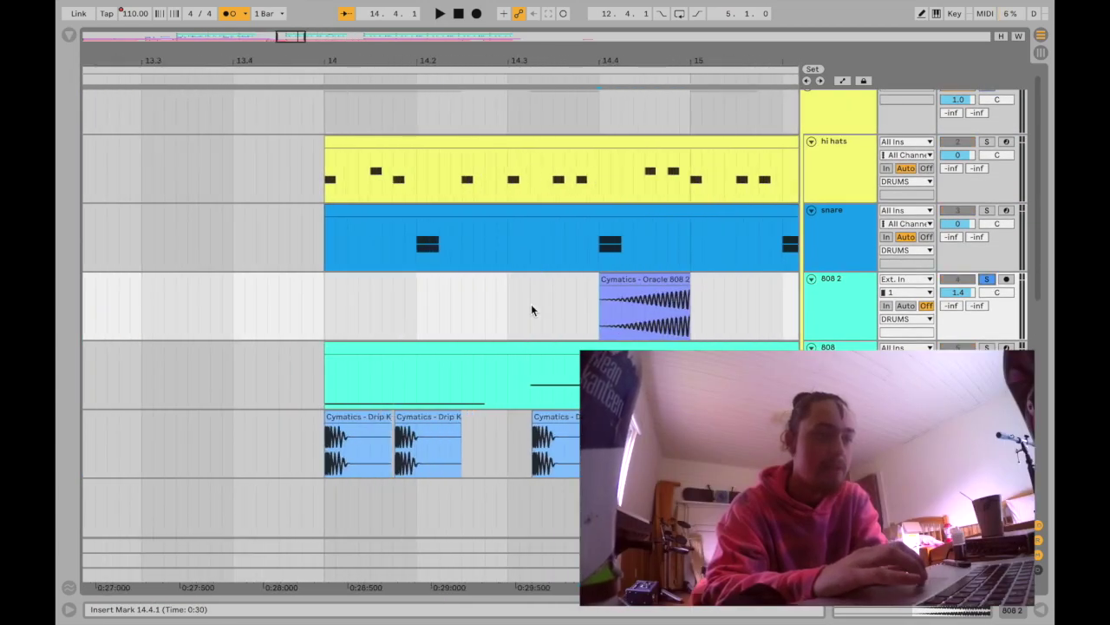
{"action": "scroll", "coordinate": [532, 310], "scroll_direction": "right", "scroll_amount": 3}
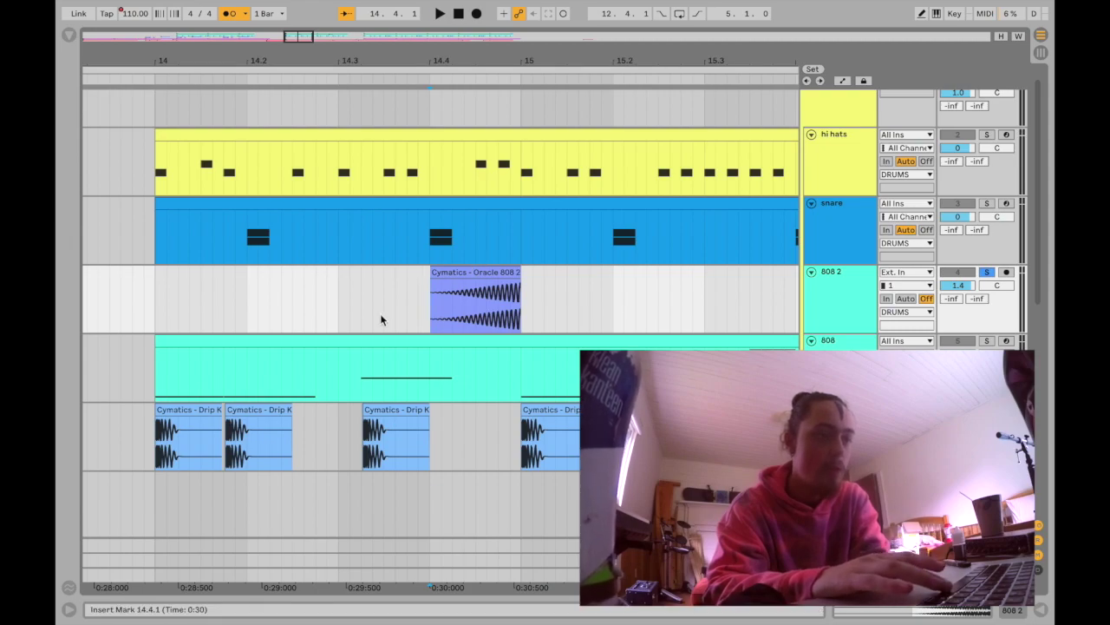
{"action": "key", "text": "space"}
- Solo the whole DRUMS group and play it from bar 14
{"action": "scroll", "coordinate": [935, 133], "scroll_direction": "up", "scroll_amount": 1}
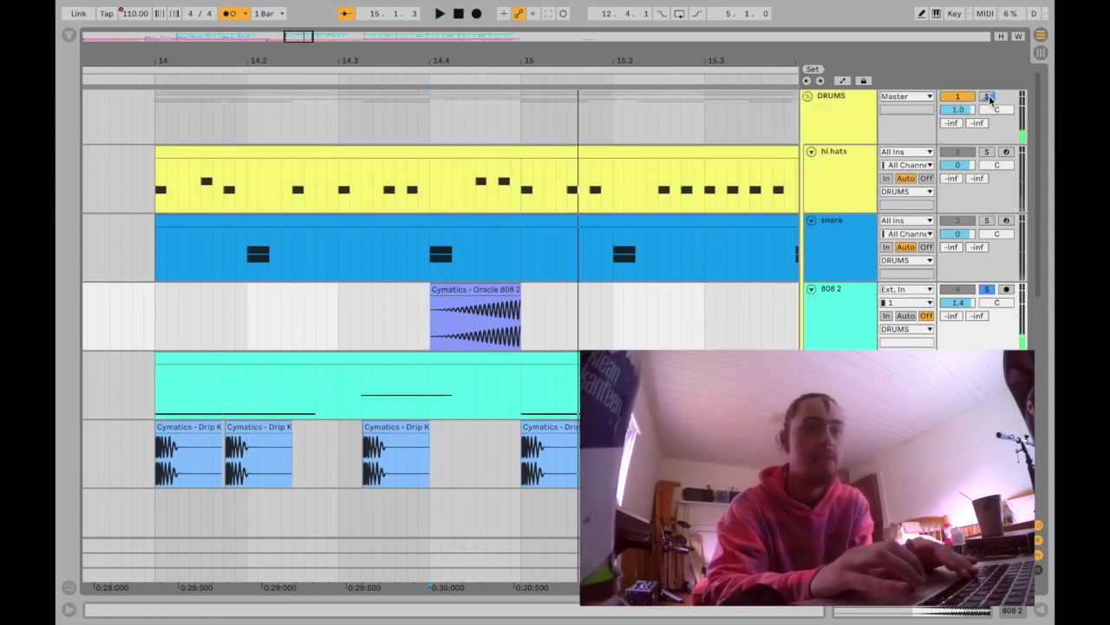
{"action": "left_click", "coordinate": [987, 97]}
{"action": "left_click", "coordinate": [157, 121]}
{"action": "key", "text": "space"}
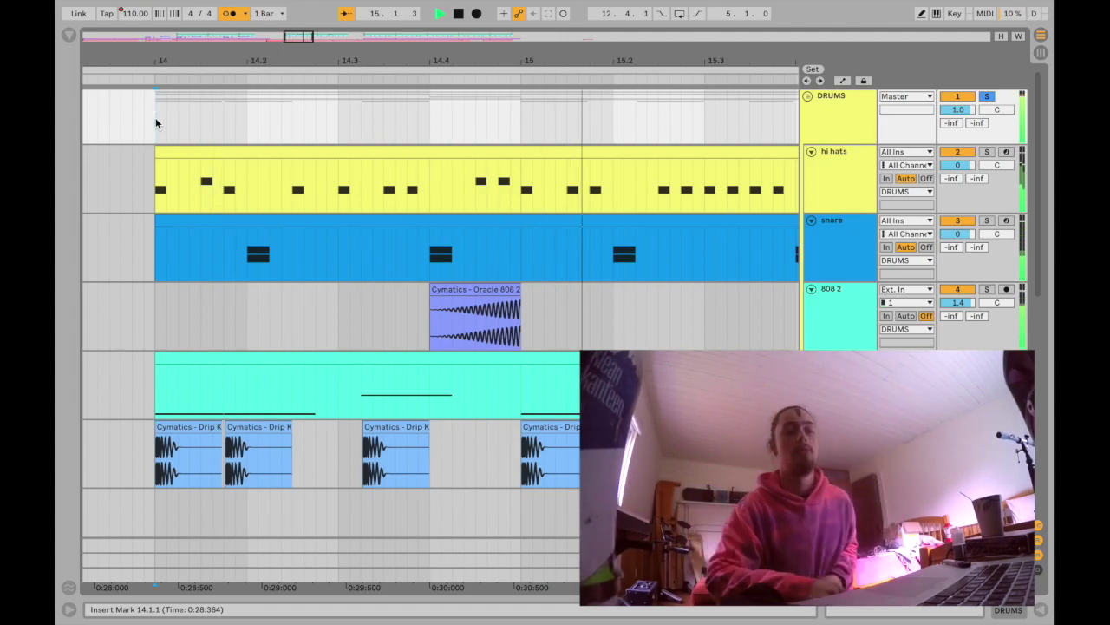
- Play the soloed DRUMS group from bar 19 and stop playback
{"action": "scroll", "coordinate": [156, 121], "scroll_direction": "down", "scroll_amount": 5}
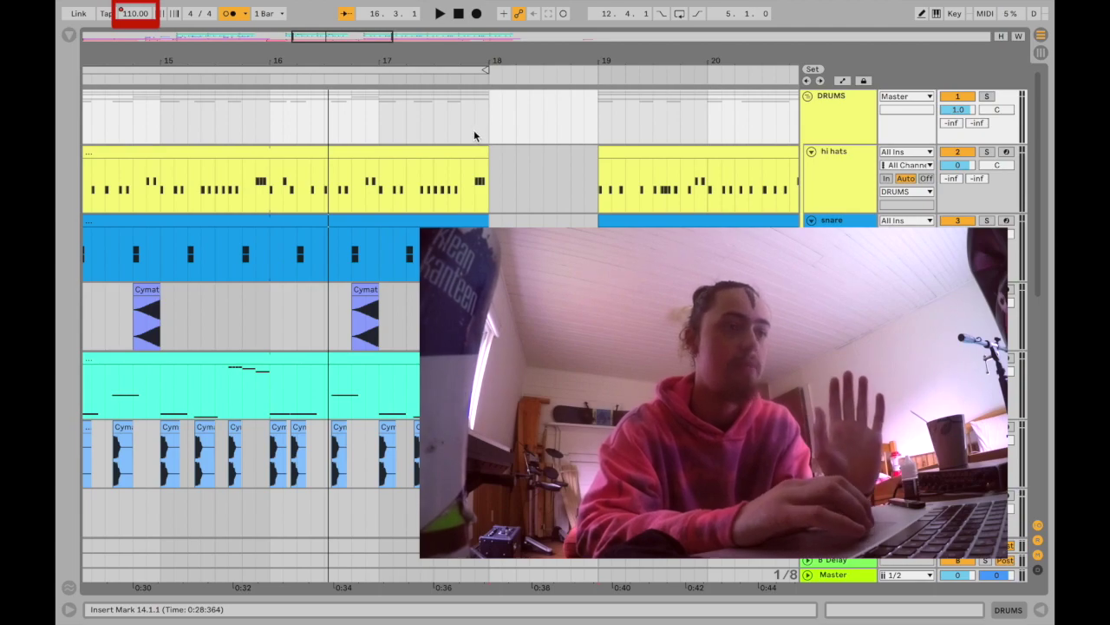
{"action": "left_click", "coordinate": [490, 130]}
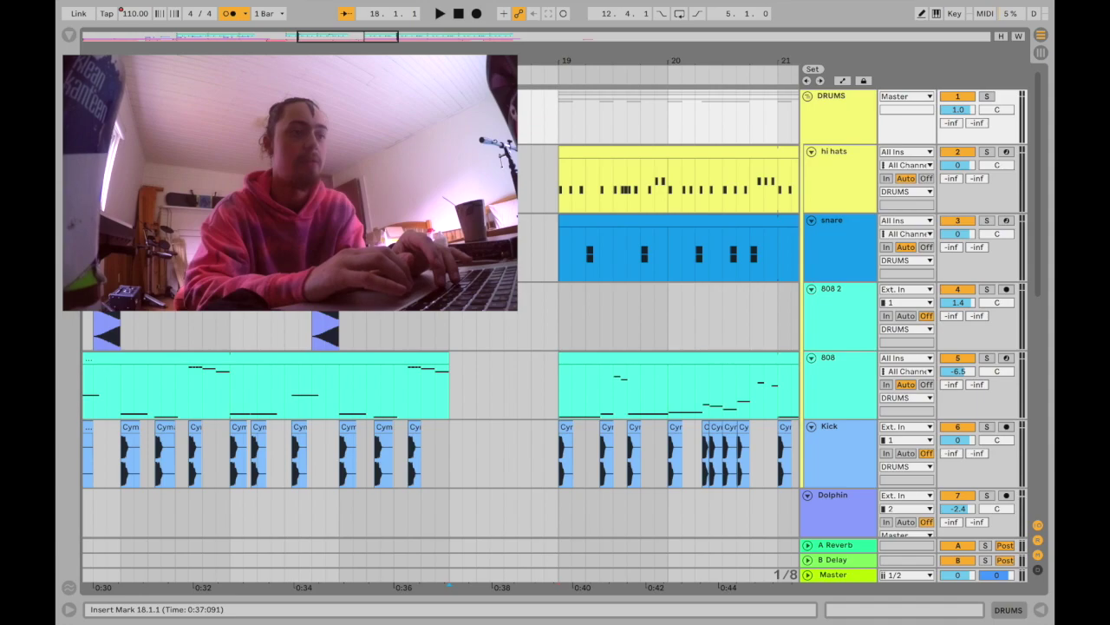
{"action": "left_click", "coordinate": [988, 97]}
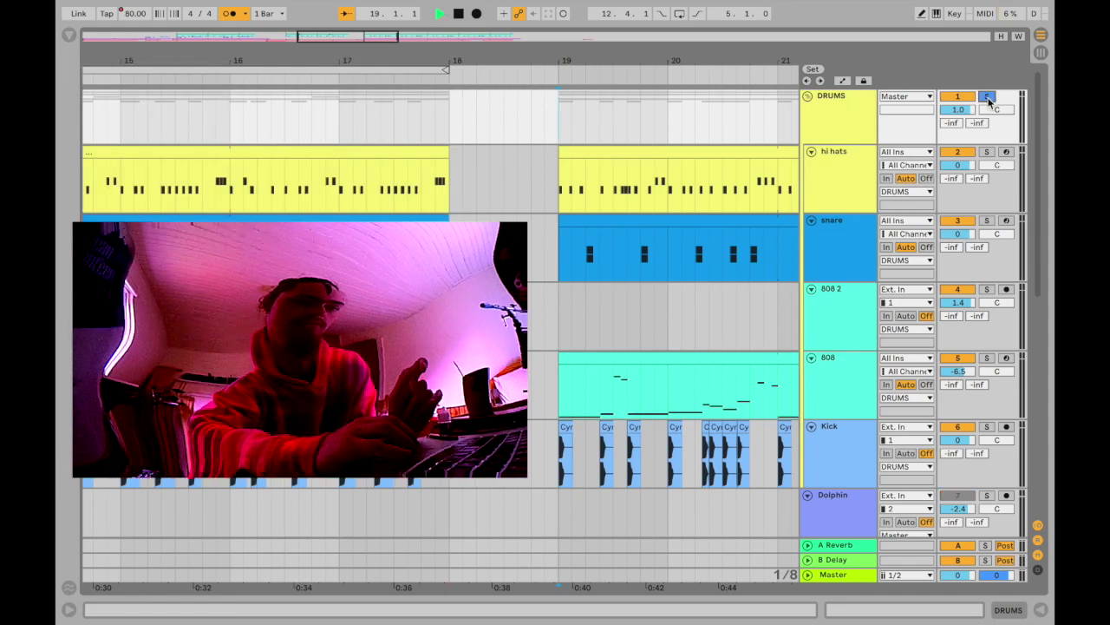
{"action": "key", "text": "space"}
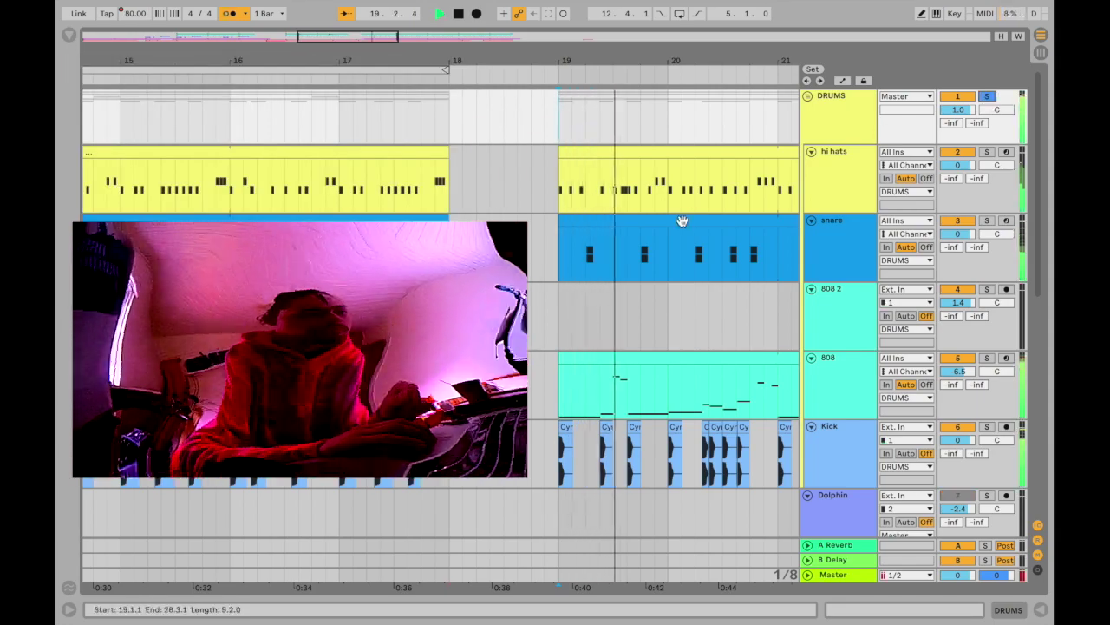
{"action": "scroll", "coordinate": [682, 222], "scroll_direction": "right", "scroll_amount": 2}
{"action": "scroll", "coordinate": [682, 222], "scroll_direction": "down", "scroll_amount": 1}
{"action": "scroll", "coordinate": [682, 226], "scroll_direction": "right", "scroll_amount": 2}
{"action": "scroll", "coordinate": [682, 225], "scroll_direction": "down", "scroll_amount": 1}
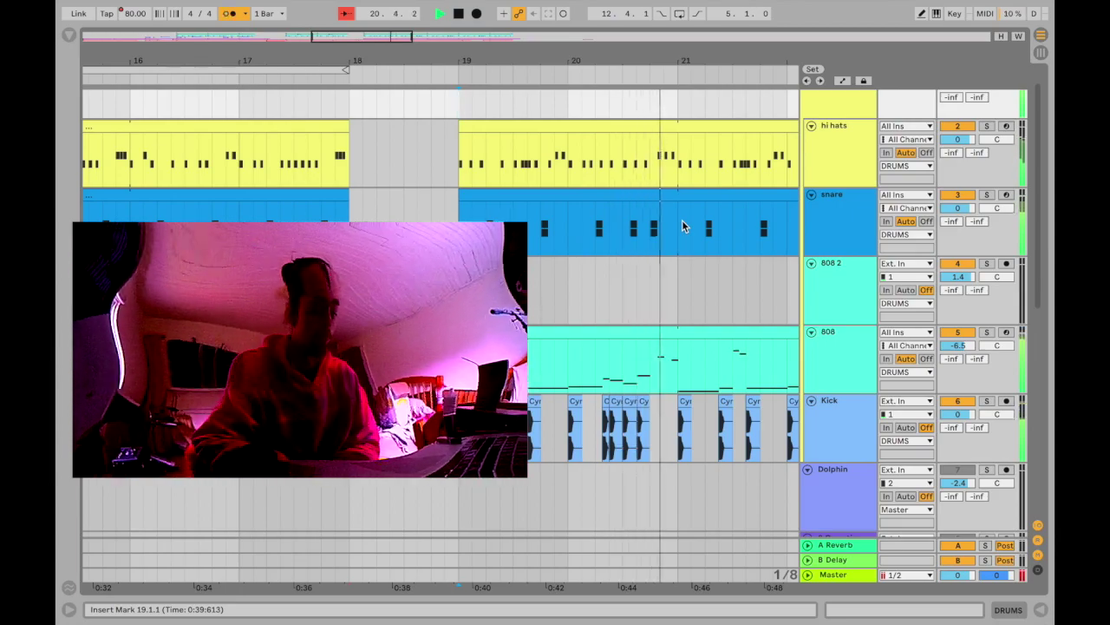
{"action": "key", "text": "space"}
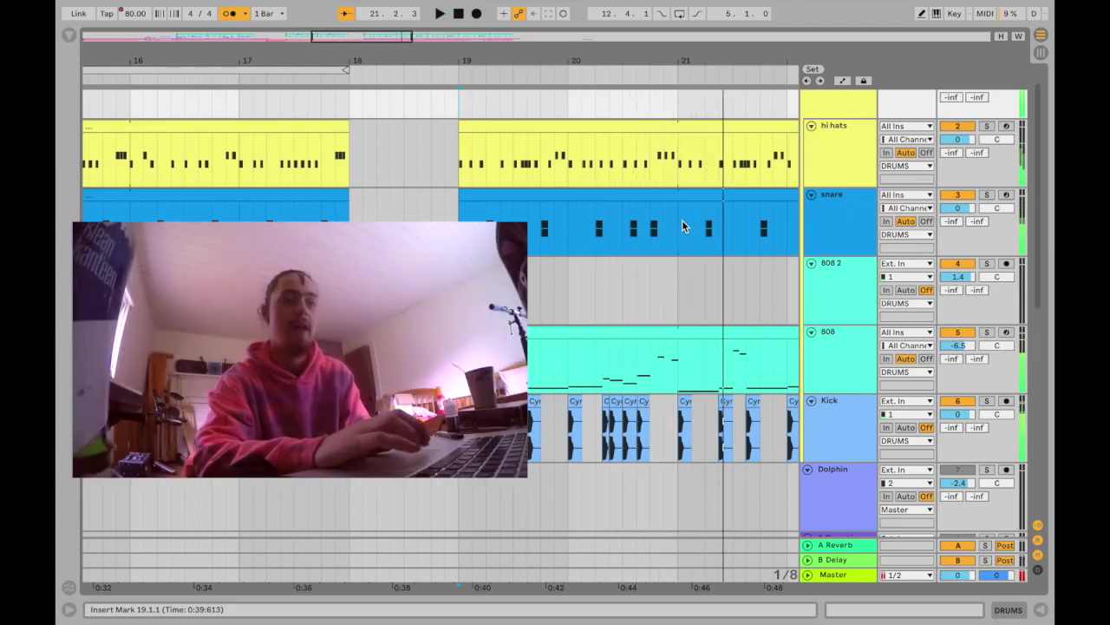
- Look over the arrangement's tracks below the drums, down to the Main vox and AD Libs
{"action": "scroll", "coordinate": [682, 226], "scroll_direction": "down", "scroll_amount": 5}
{"action": "scroll", "coordinate": [682, 225], "scroll_direction": "left", "scroll_amount": 1}
{"action": "right_click", "coordinate": [682, 226]}
{"action": "left_click", "coordinate": [663, 201]}
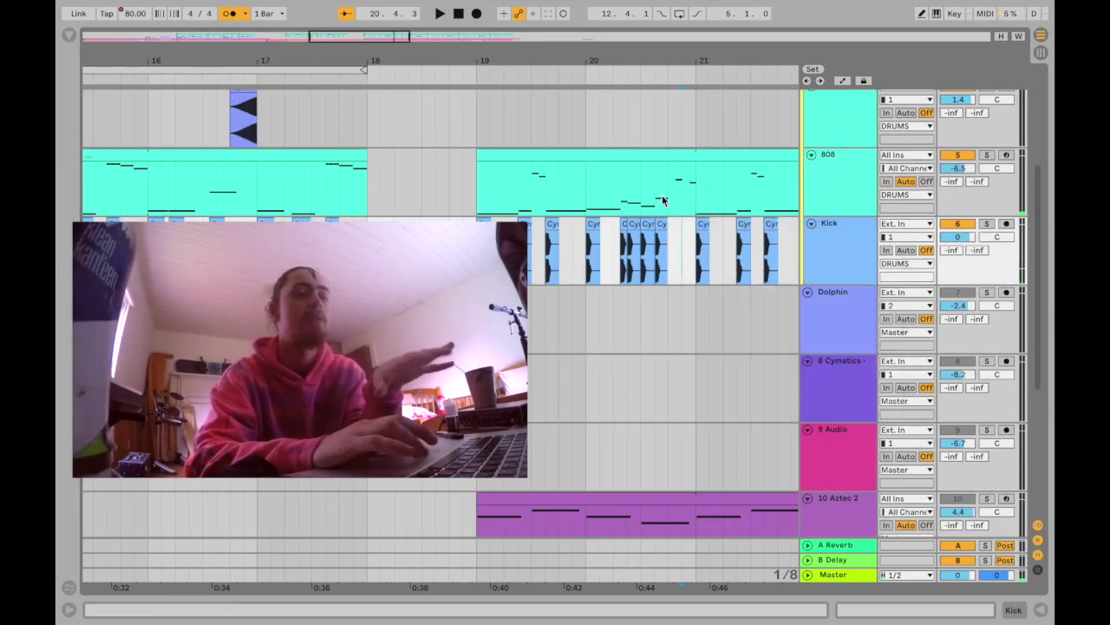
{"action": "scroll", "coordinate": [663, 200], "scroll_direction": "down", "scroll_amount": 5}
{"action": "scroll", "coordinate": [662, 200], "scroll_direction": "up", "scroll_amount": 3}
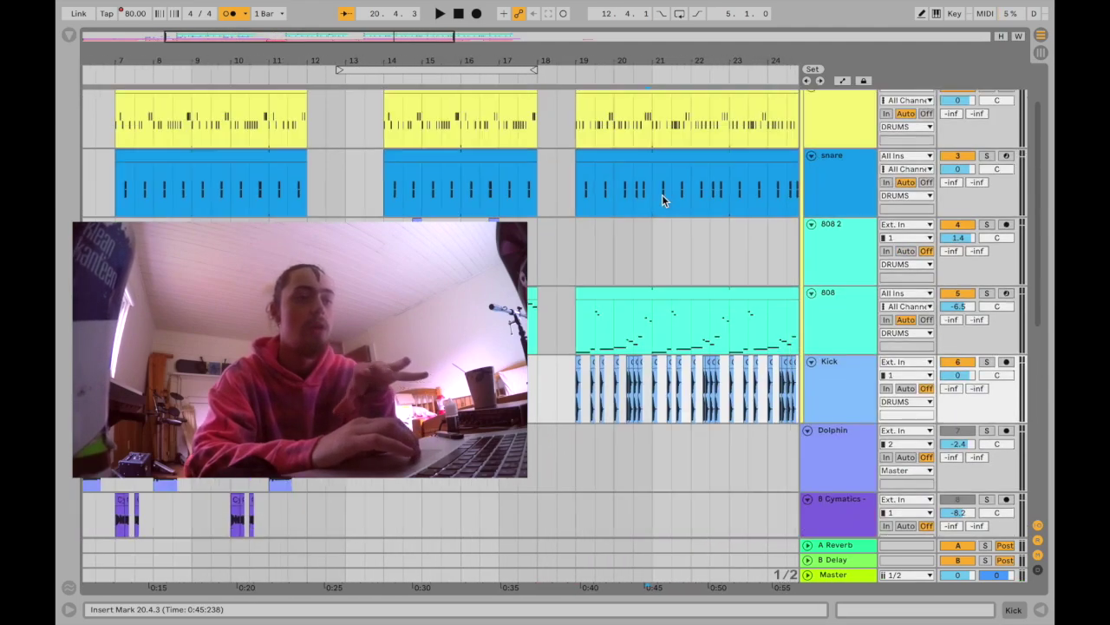
{"action": "scroll", "coordinate": [663, 200], "scroll_direction": "down", "scroll_amount": 2}
{"action": "scroll", "coordinate": [663, 201], "scroll_direction": "left", "scroll_amount": 2}
{"action": "scroll", "coordinate": [662, 200], "scroll_direction": "down", "scroll_amount": 8}
{"action": "scroll", "coordinate": [663, 200], "scroll_direction": "left", "scroll_amount": 2}
{"action": "scroll", "coordinate": [663, 200], "scroll_direction": "up", "scroll_amount": 3}
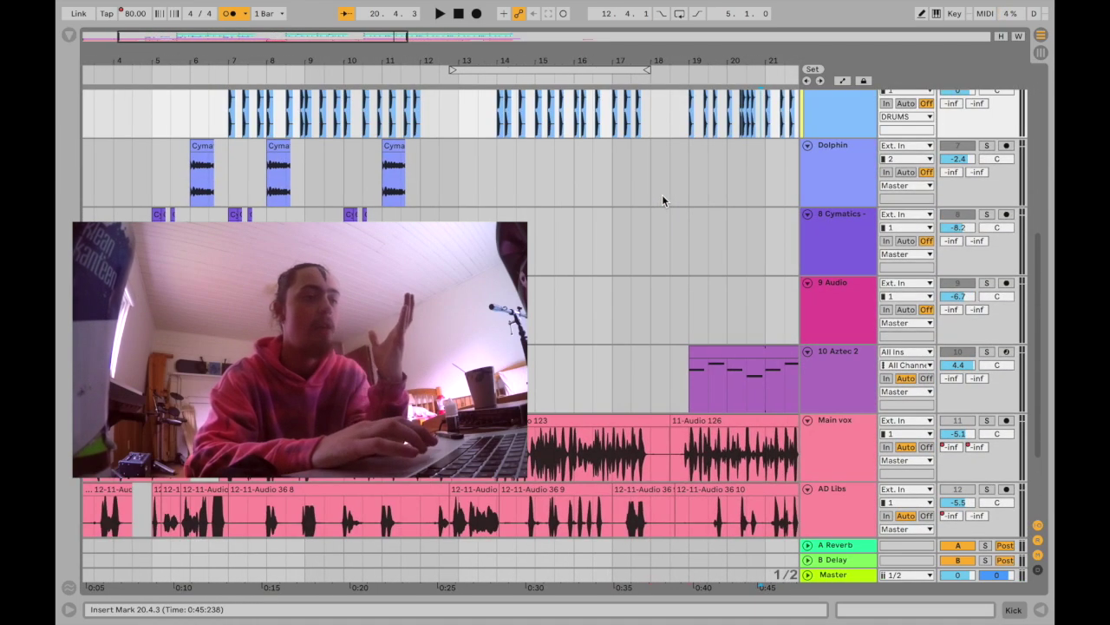
{"action": "scroll", "coordinate": [662, 200], "scroll_direction": "down", "scroll_amount": 5}
- Unsolo the DRUMS group and play the full mix from bar 3 with the metronome switched off
{"action": "scroll", "coordinate": [662, 200], "scroll_direction": "up", "scroll_amount": 10}
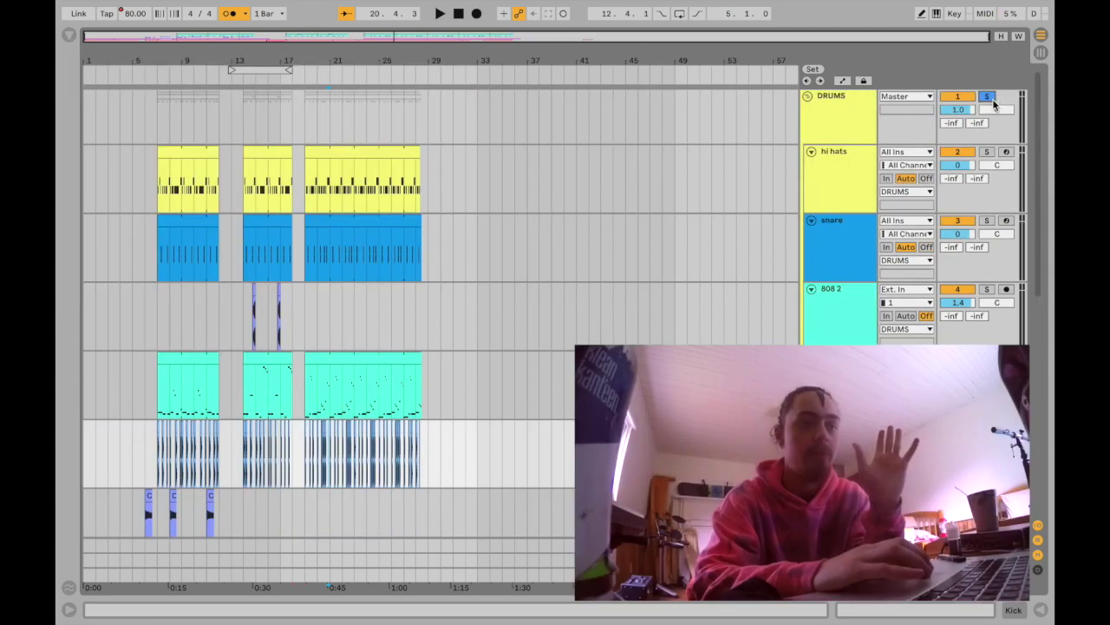
{"action": "scroll", "coordinate": [566, 328], "scroll_direction": "down", "scroll_amount": 7}
{"action": "scroll", "coordinate": [88, 202], "scroll_direction": "up", "scroll_amount": 4}
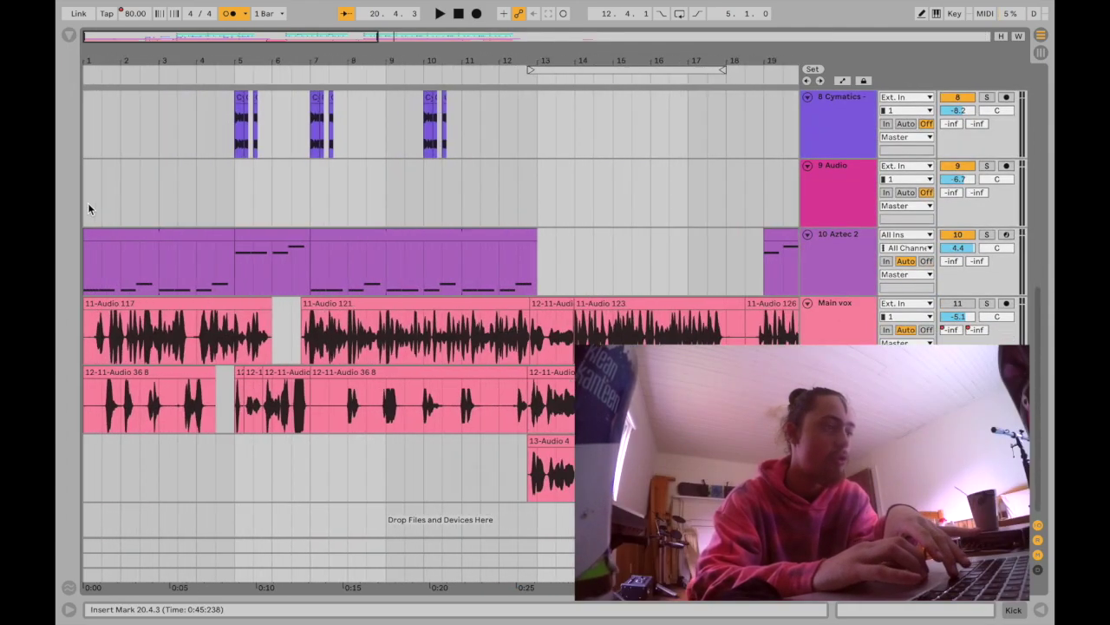
{"action": "left_click", "coordinate": [162, 190]}
{"action": "key", "text": "space"}
{"action": "scroll", "coordinate": [162, 190], "scroll_direction": "up", "scroll_amount": 4}
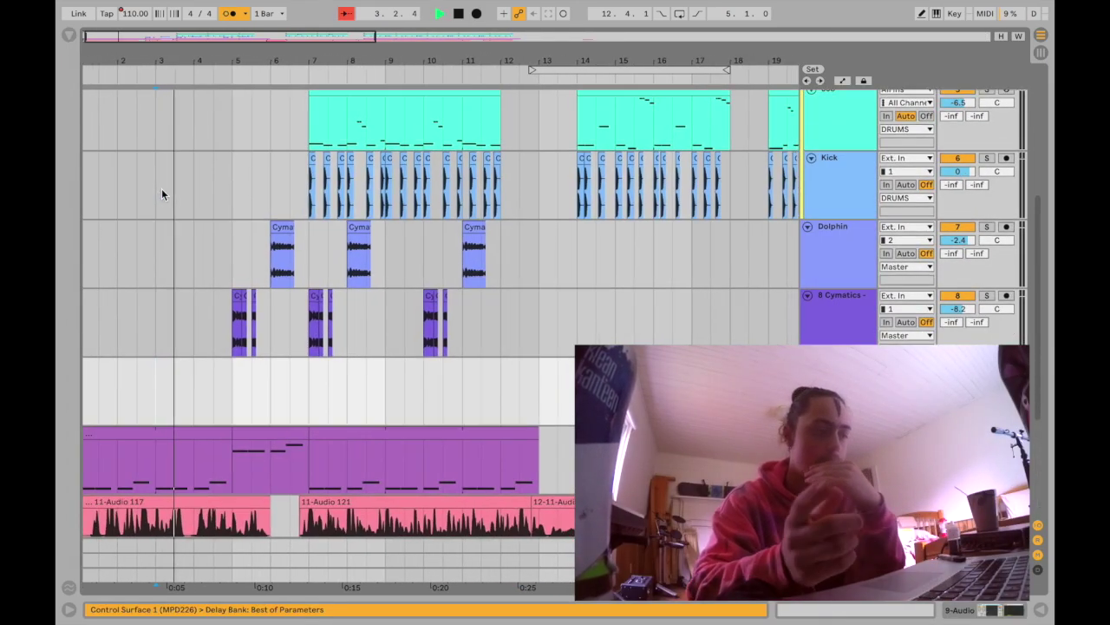
{"action": "left_click", "coordinate": [228, 13]}
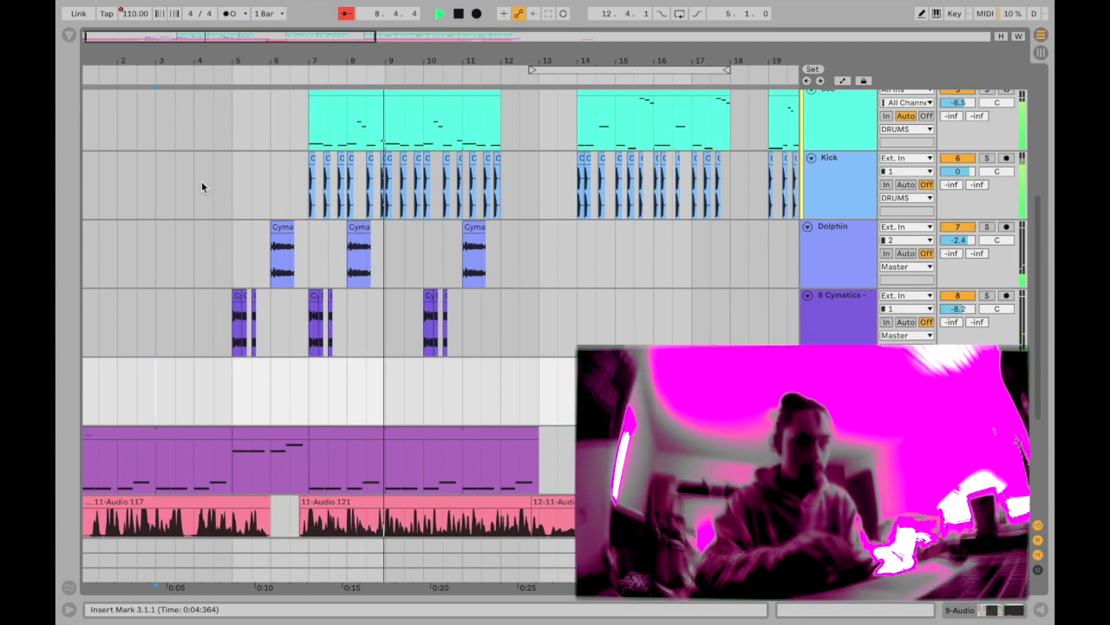
{"action": "key", "text": "space"}
- Play the full mix from bar 14 and stop playback
{"action": "left_click", "coordinate": [577, 282]}
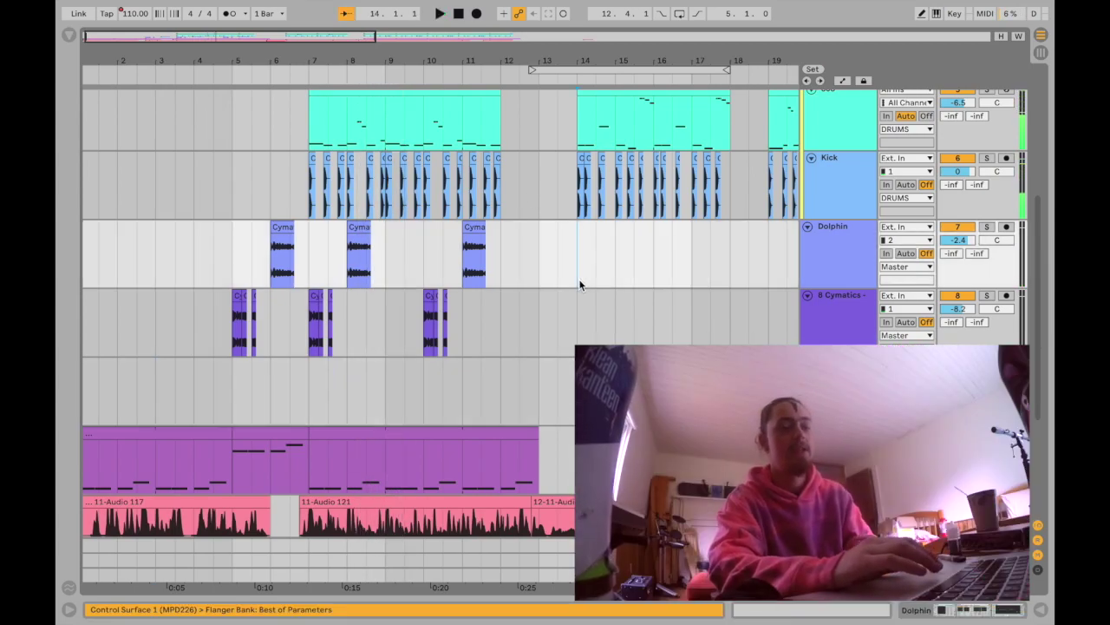
{"action": "scroll", "coordinate": [613, 295], "scroll_direction": "up", "scroll_amount": 3}
{"action": "scroll", "coordinate": [613, 295], "scroll_direction": "right", "scroll_amount": 1}
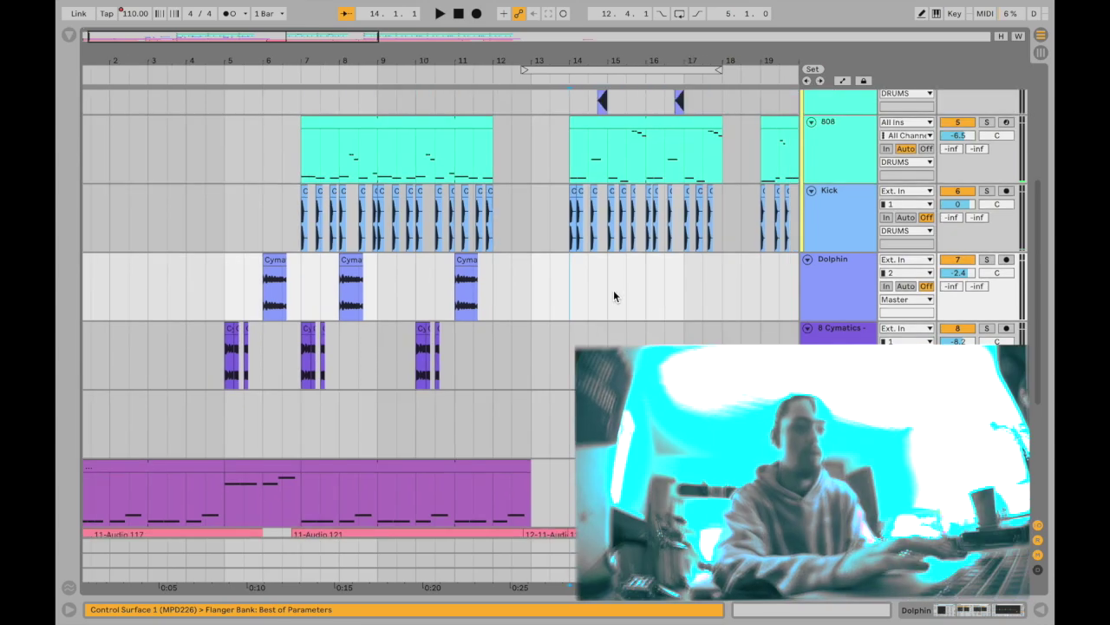
{"action": "key", "text": "space"}
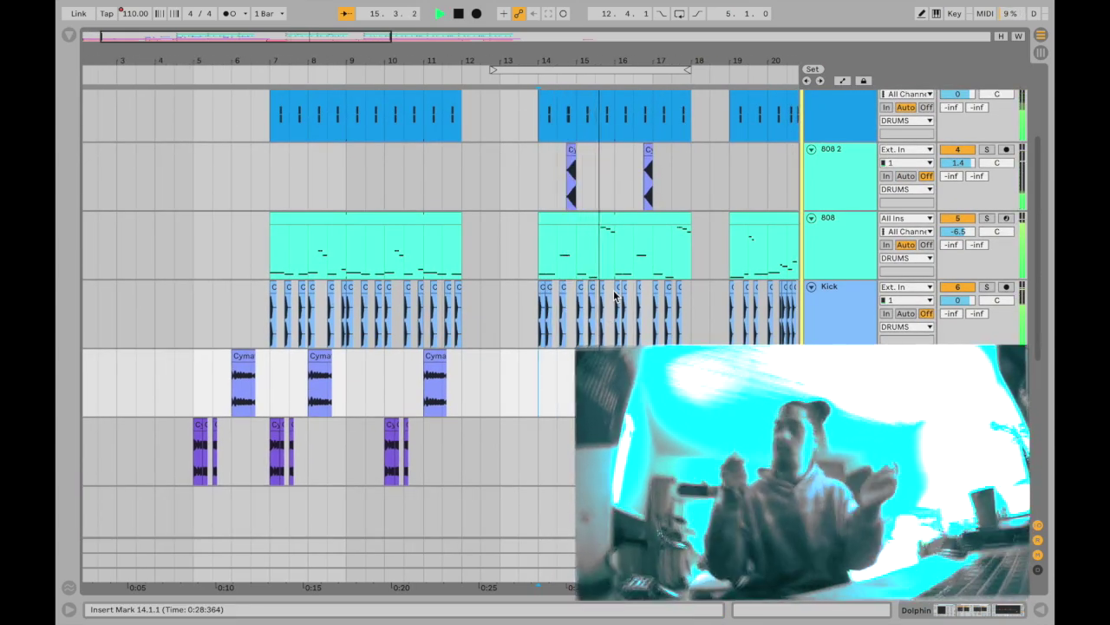
{"action": "key", "text": "space"}
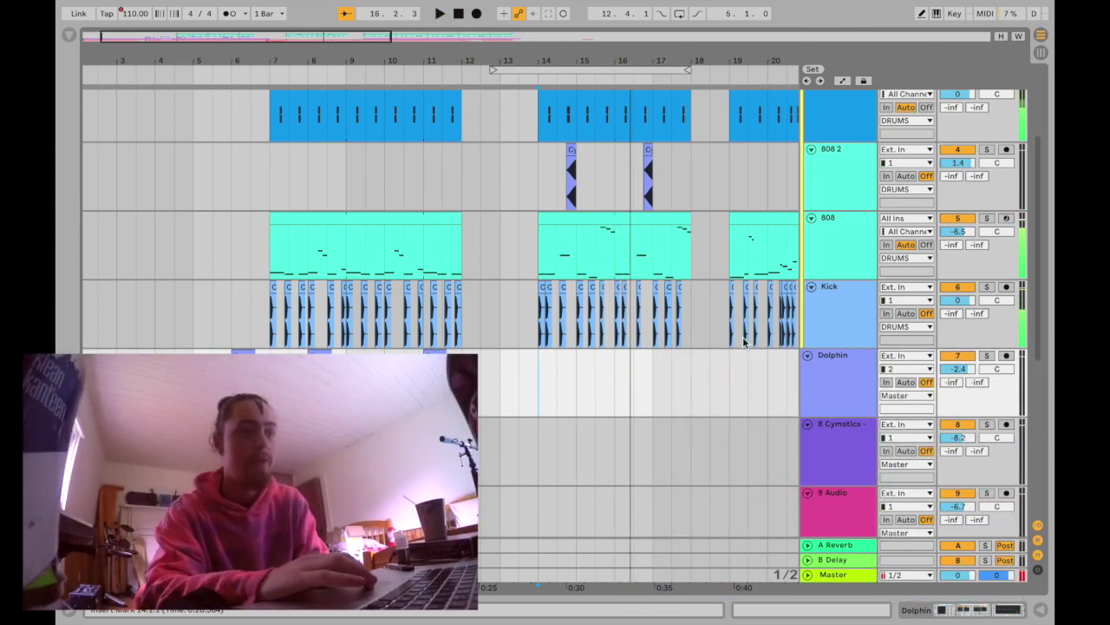
- Place the playback start at bar 19, where the Aztec 2 part returns
{"action": "scroll", "coordinate": [569, 254], "scroll_direction": "right", "scroll_amount": 4}
{"action": "scroll", "coordinate": [569, 253], "scroll_direction": "up", "scroll_amount": 1}
{"action": "scroll", "coordinate": [568, 248], "scroll_direction": "down", "scroll_amount": 5}
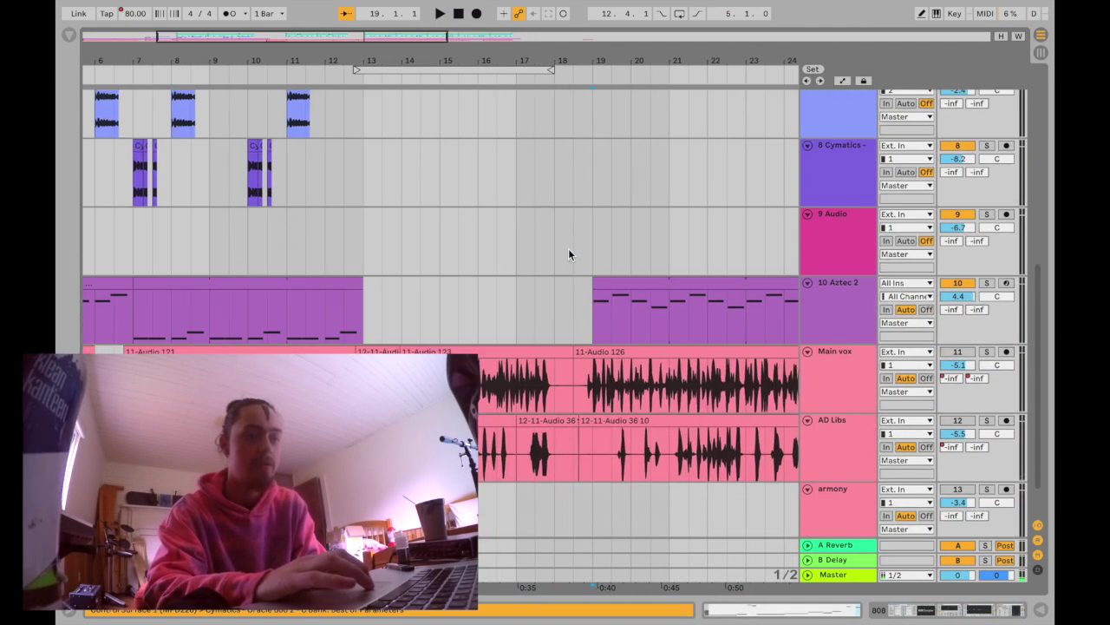
{"action": "scroll", "coordinate": [622, 293], "scroll_direction": "up", "scroll_amount": 1}
{"action": "scroll", "coordinate": [622, 293], "scroll_direction": "right", "scroll_amount": 2}
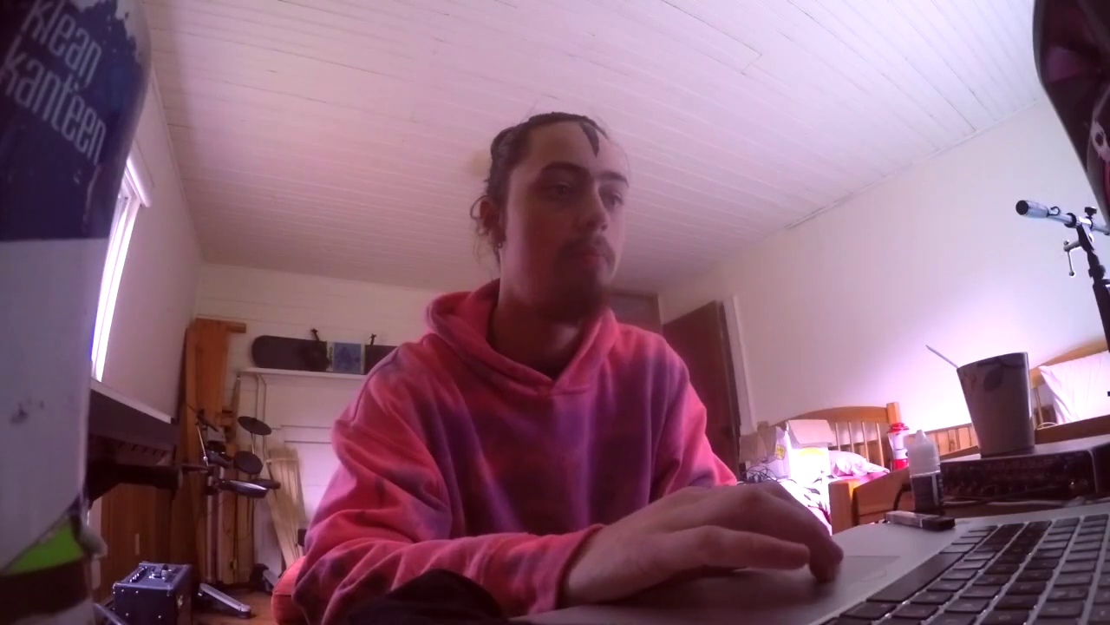